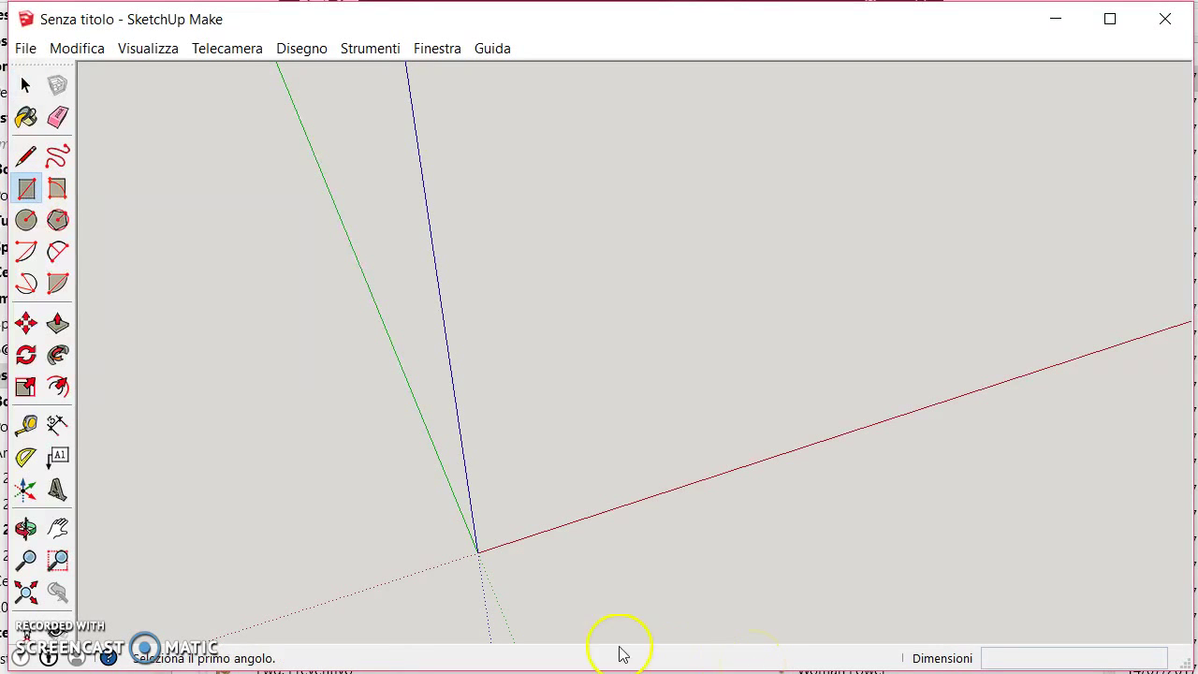
- Draw a rectangle starting at the axis origin
click(477, 552)
click(590, 369)
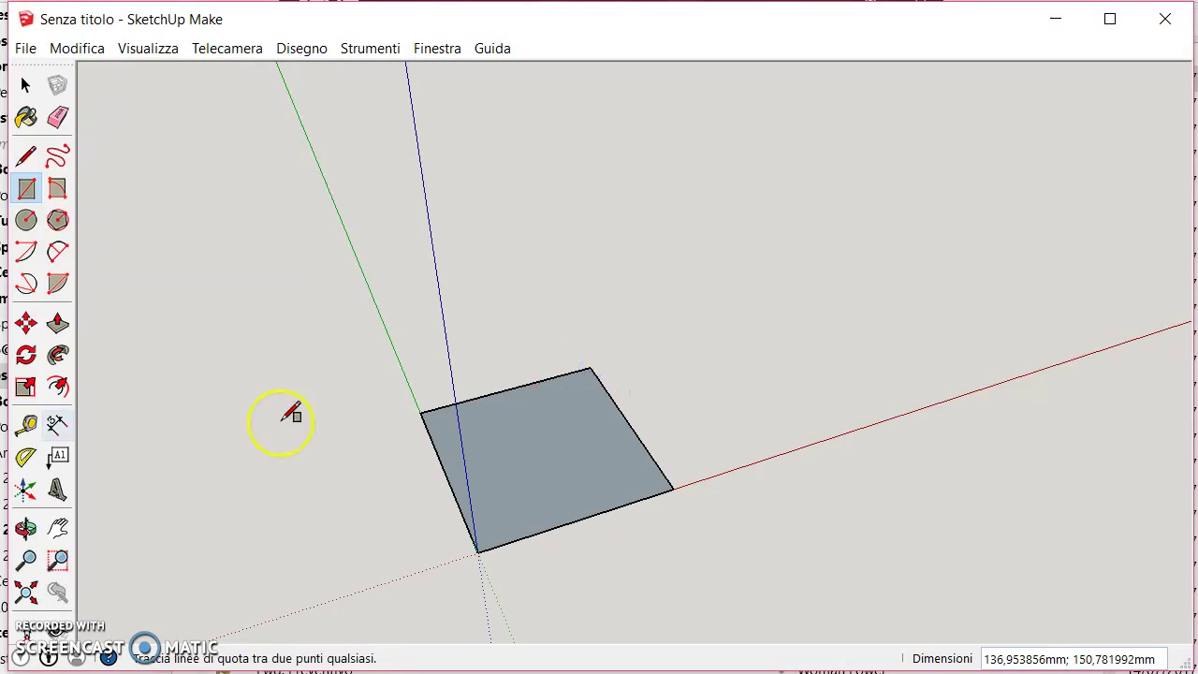
middle_drag(861, 422, 703, 272)
- Push/Pull the rectangle up into a box about 141 mm tall
click(57, 322)
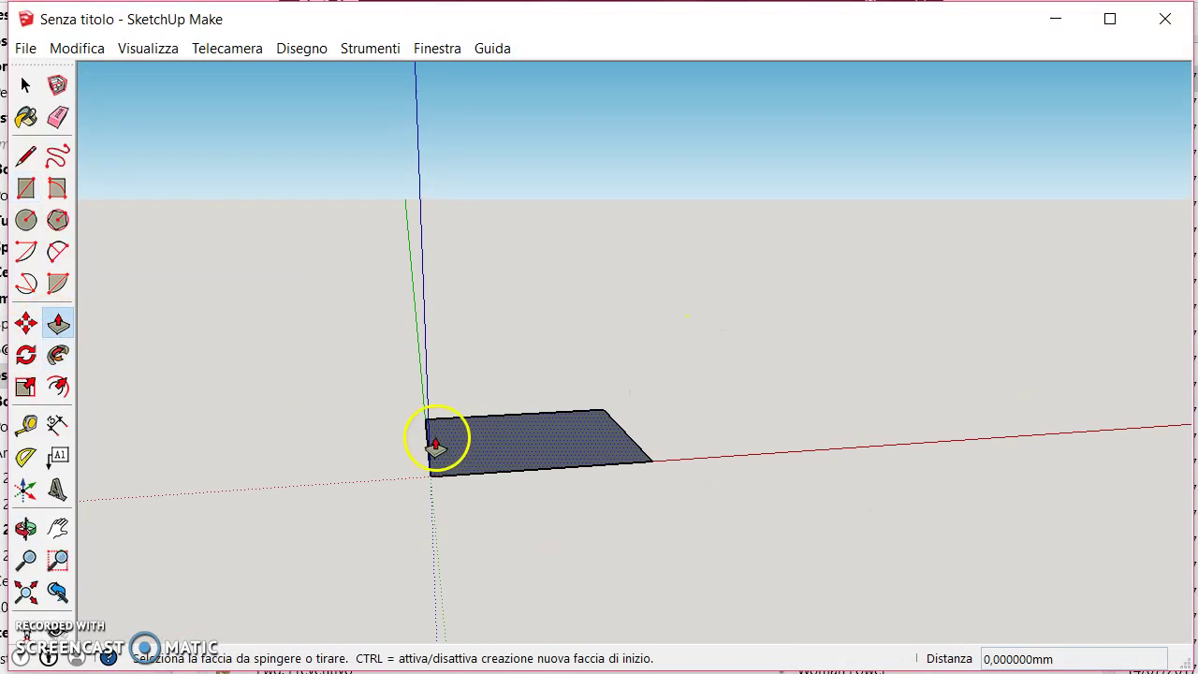
click(435, 444)
click(508, 241)
middle_drag(508, 241, 128, 156)
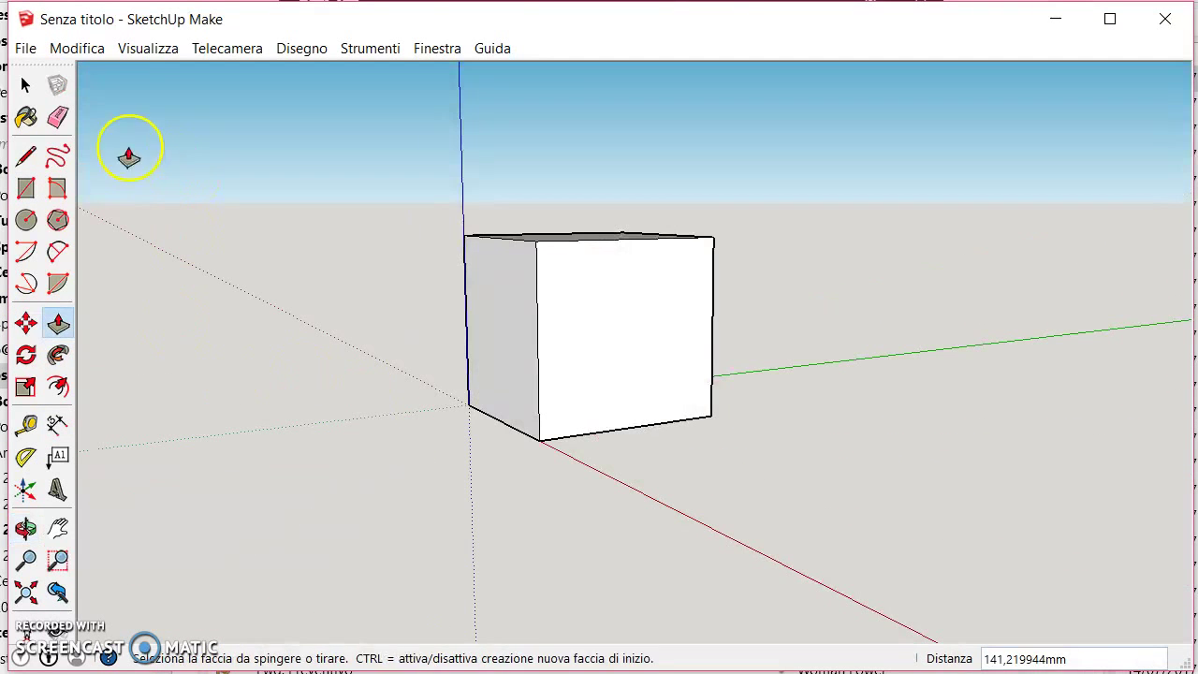
- Select the whole box with its edges and make it a group
click(25, 85)
triple_click(603, 295)
right_click(603, 296)
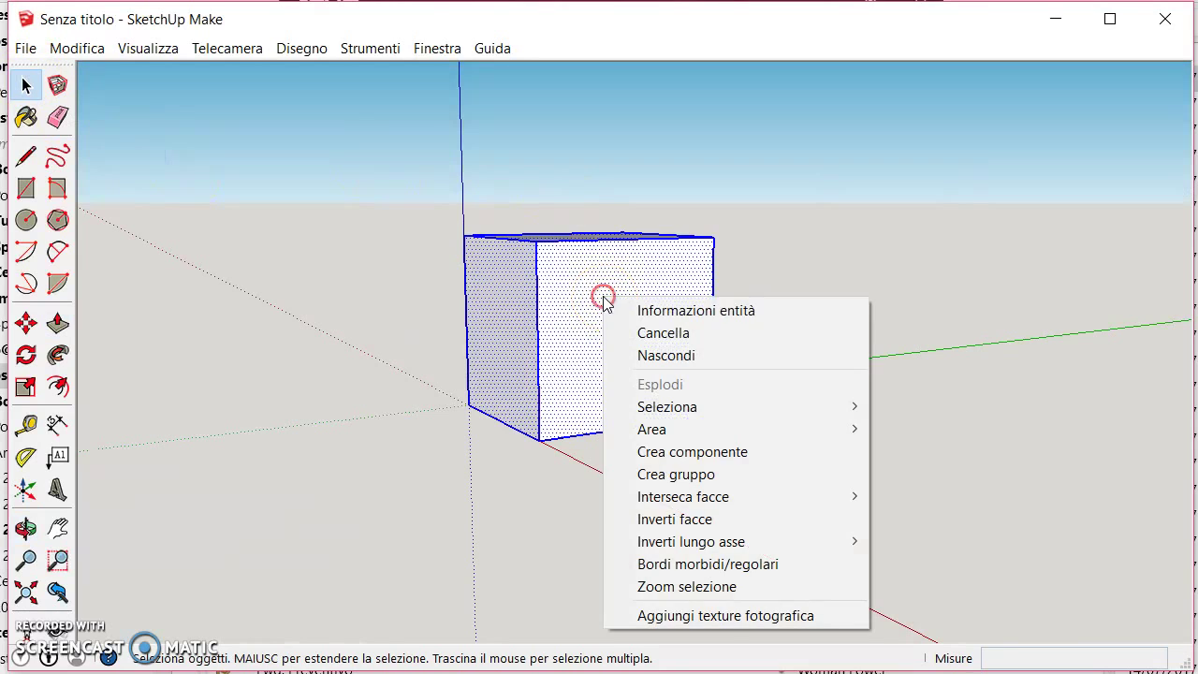
click(694, 481)
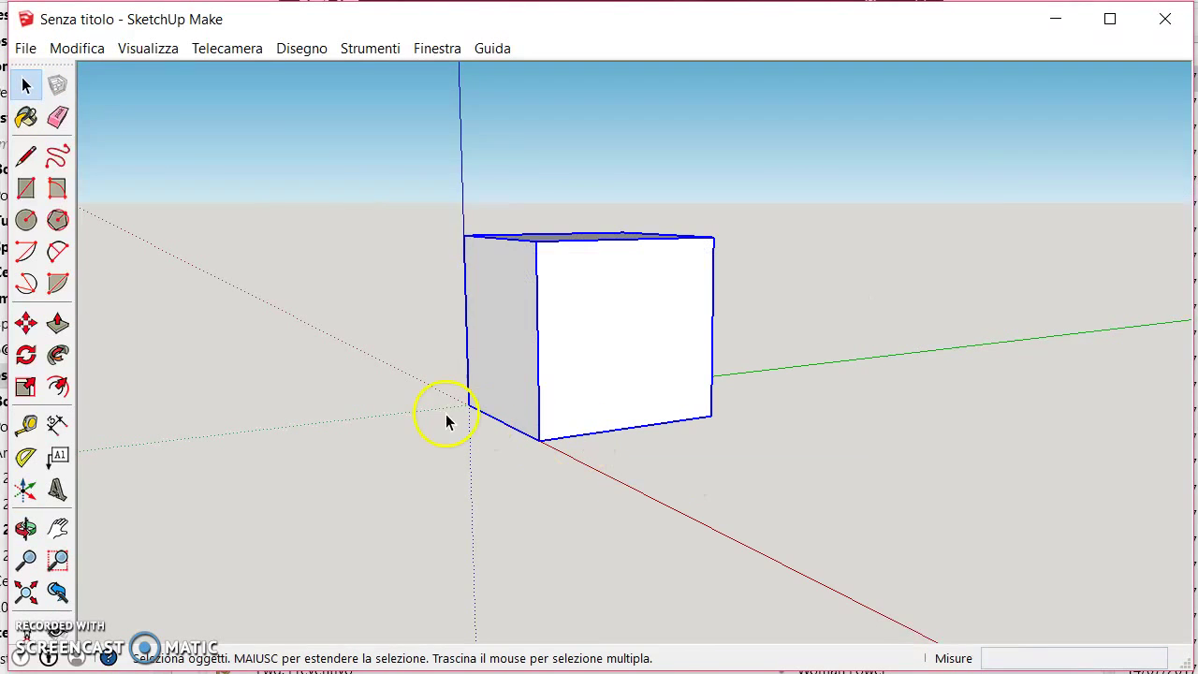
middle_drag(447, 421, 615, 474)
- Reselect the cube group, enter it for editing and select one of its faces
click(945, 306)
click(581, 343)
middle_drag(722, 374, 343, 323)
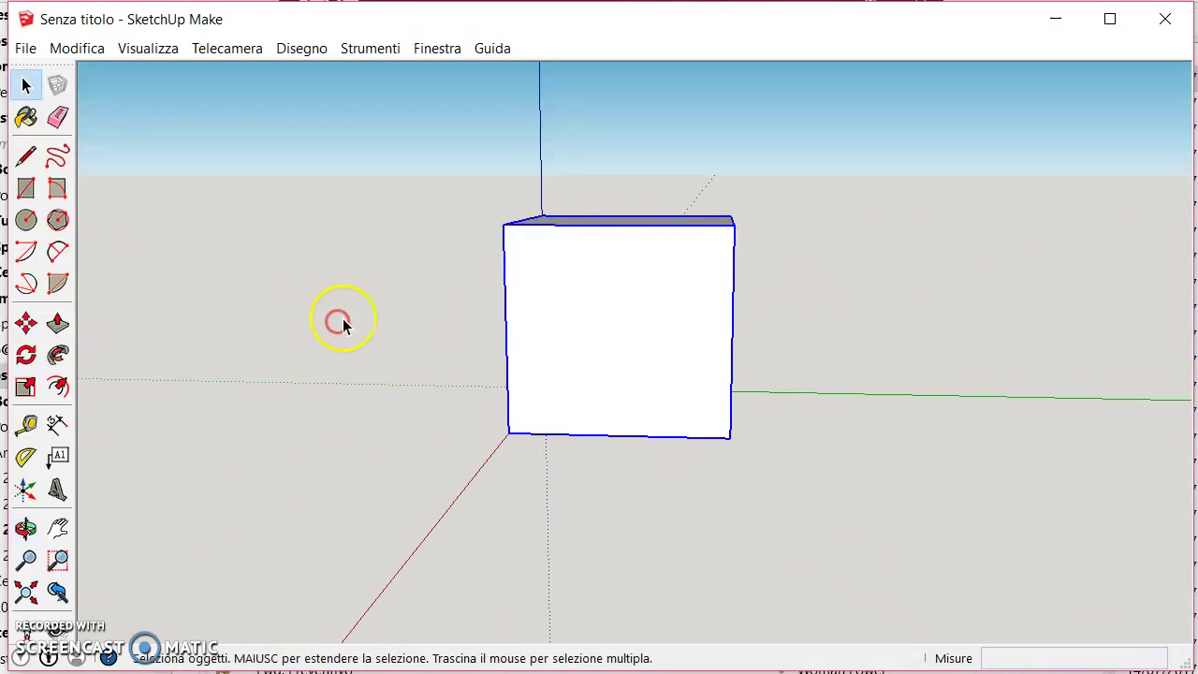
double_click(628, 291)
mouse_move(674, 323)
middle_down()
mouse_move(554, 334)
mouse_move(842, 369)
mouse_move(682, 417)
mouse_move(607, 324)
middle_up()
shift+click(618, 218)
mouse_move(619, 218)
middle_down()
mouse_move(511, 389)
mouse_move(369, 407)
middle_up()
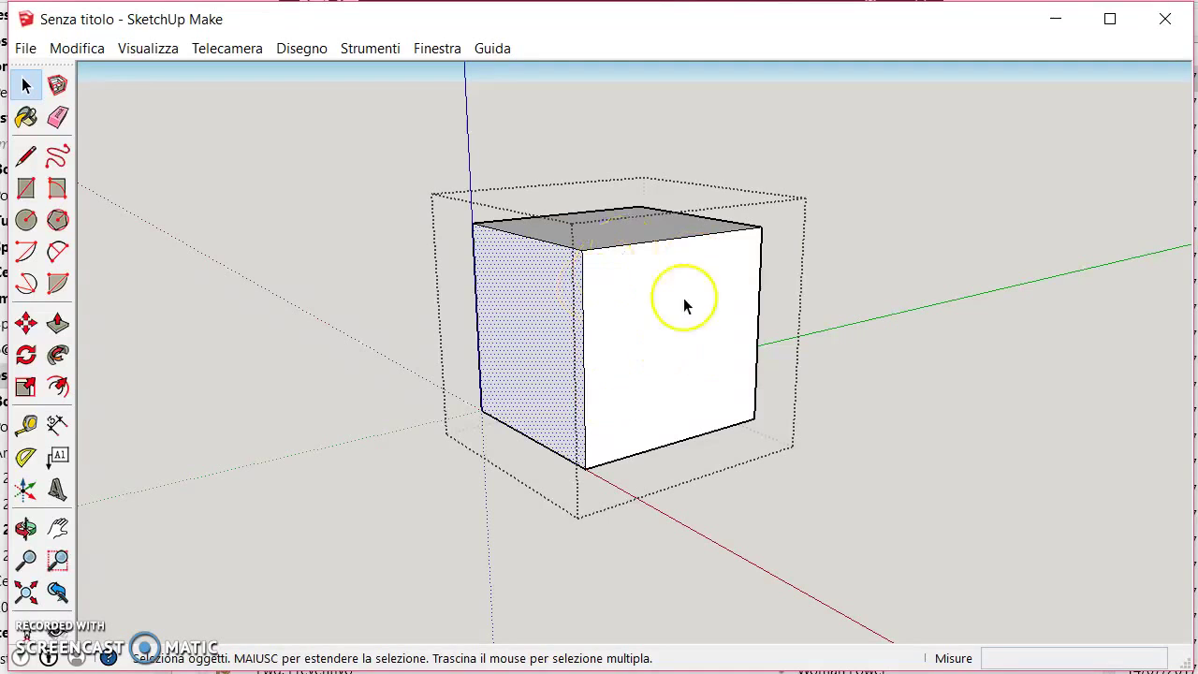
- Delete the cube's front face, then undo to restore it
key(Delete)
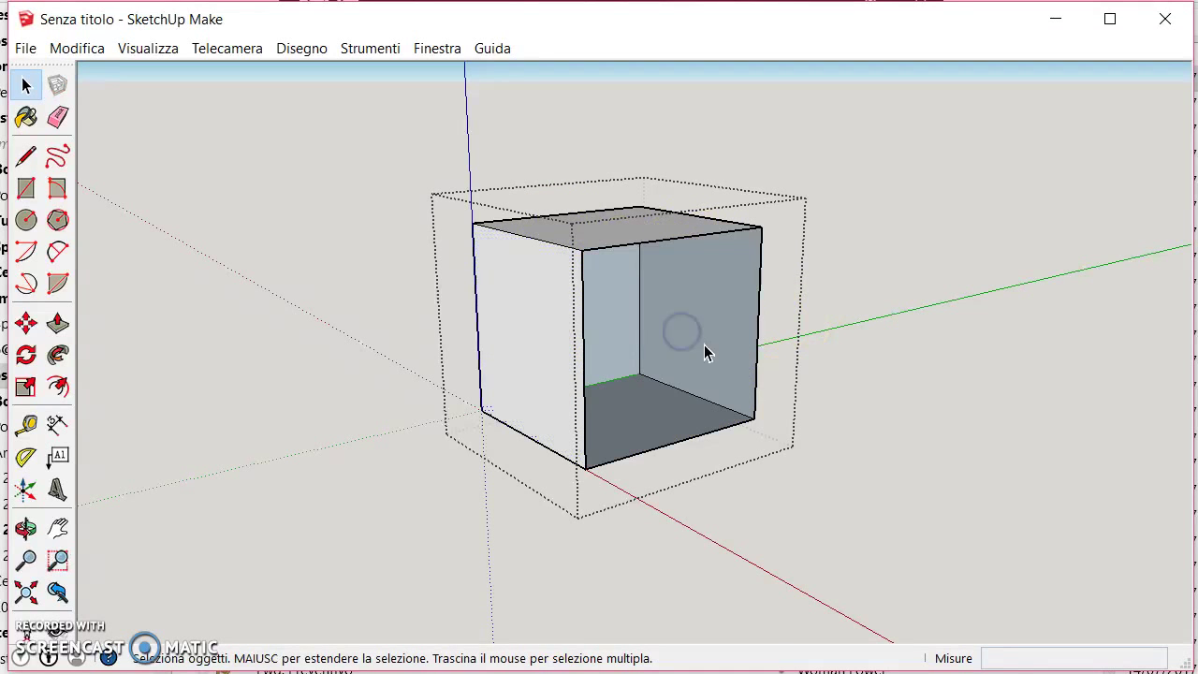
mouse_move(782, 343)
middle_down()
mouse_move(520, 323)
mouse_move(334, 271)
middle_up()
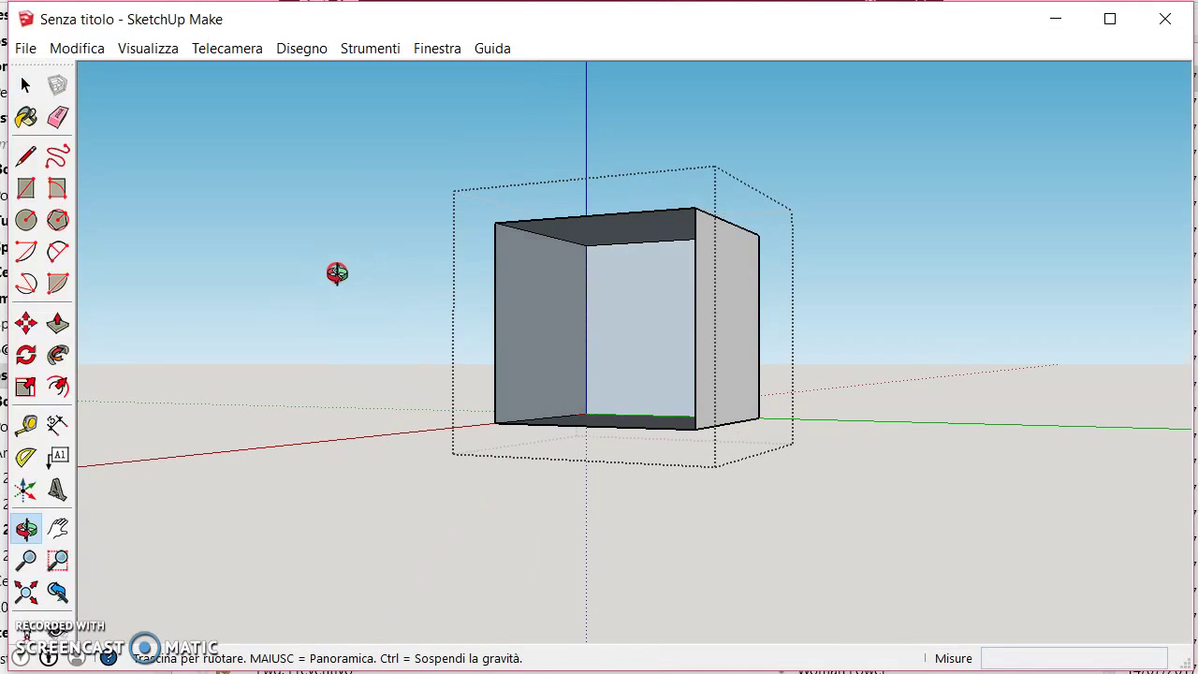
mouse_move(455, 355)
middle_down()
mouse_move(856, 395)
mouse_move(779, 321)
middle_up()
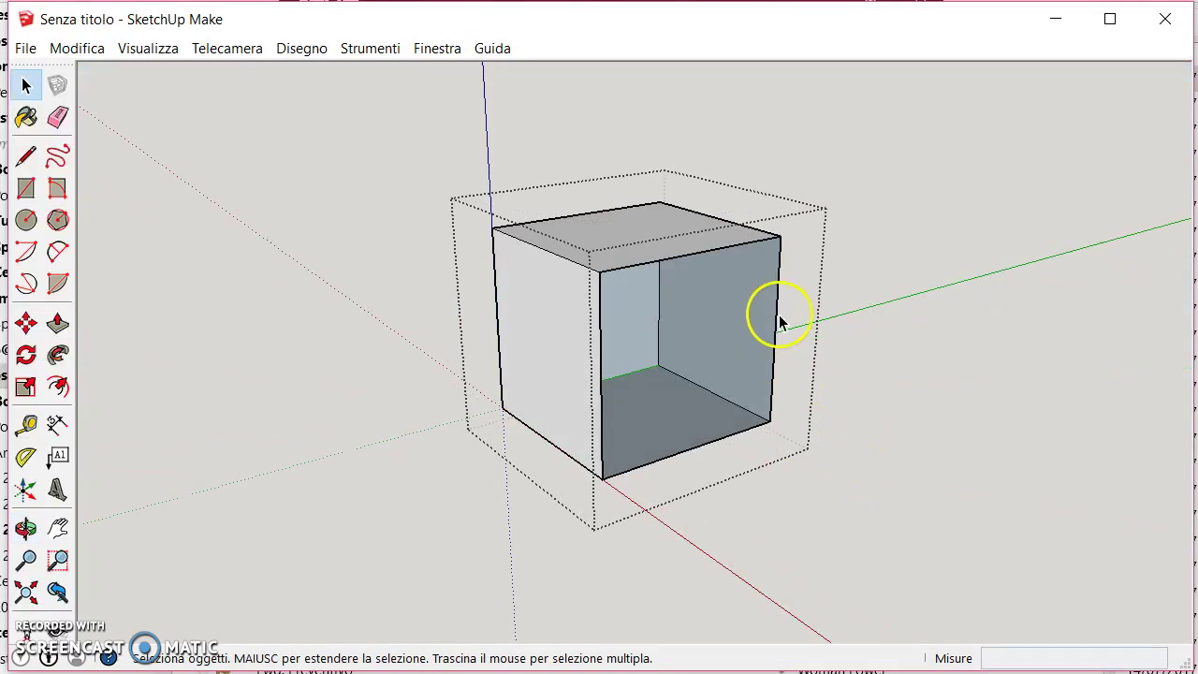
key(ctrl+z)
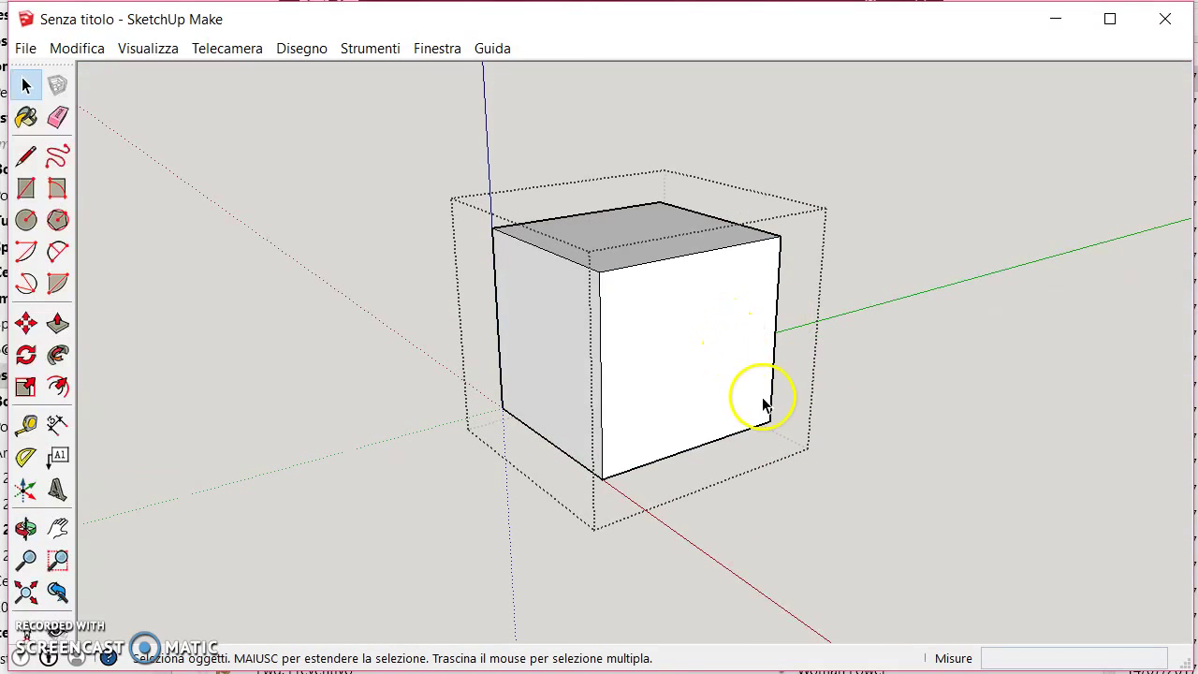
- Exit the group, copy it, and paste a second cube beside the original
click(972, 269)
click(597, 412)
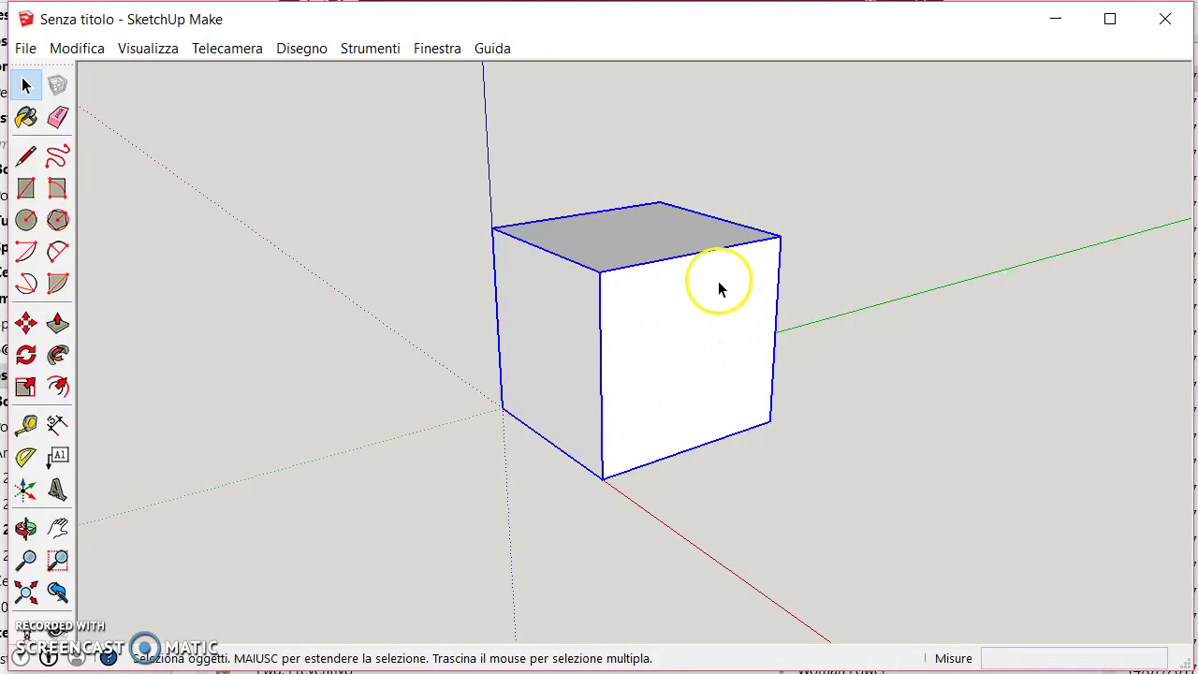
key(ctrl+c)
key(ctrl+v)
mouse_move(630, 379)
middle_down()
mouse_move(762, 361)
mouse_move(655, 388)
middle_up()
click(637, 396)
- Move the pasted cube about 129,67 mm into the original so they partly overlap
mouse_move(827, 313)
middle_down()
mouse_move(388, 502)
mouse_move(653, 449)
mouse_move(174, 428)
middle_up()
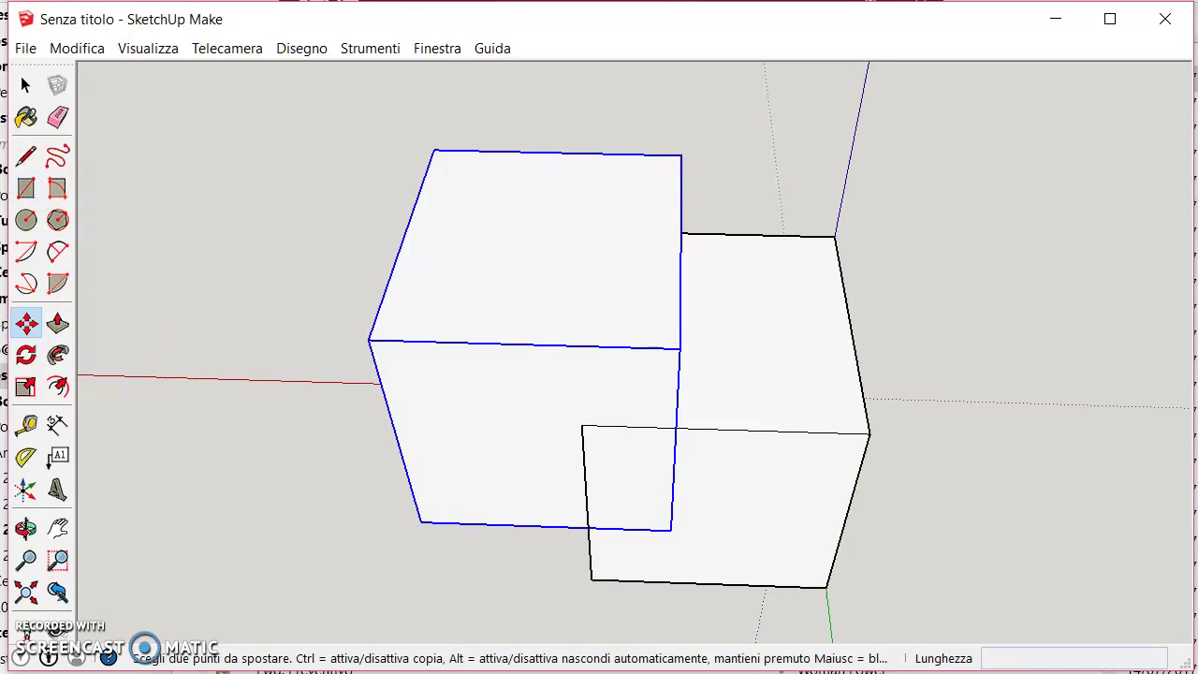
click(25, 85)
scroll(642, 219, down, 3)
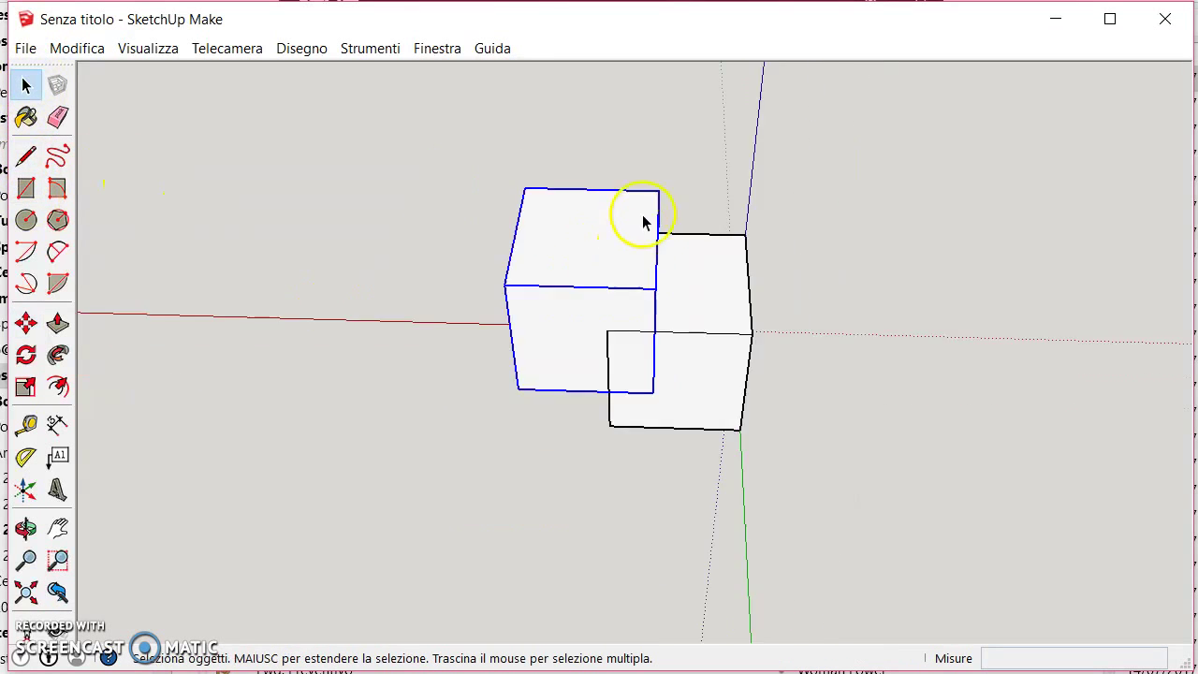
mouse_move(570, 366)
middle_down()
mouse_move(963, 312)
mouse_move(596, 262)
middle_up()
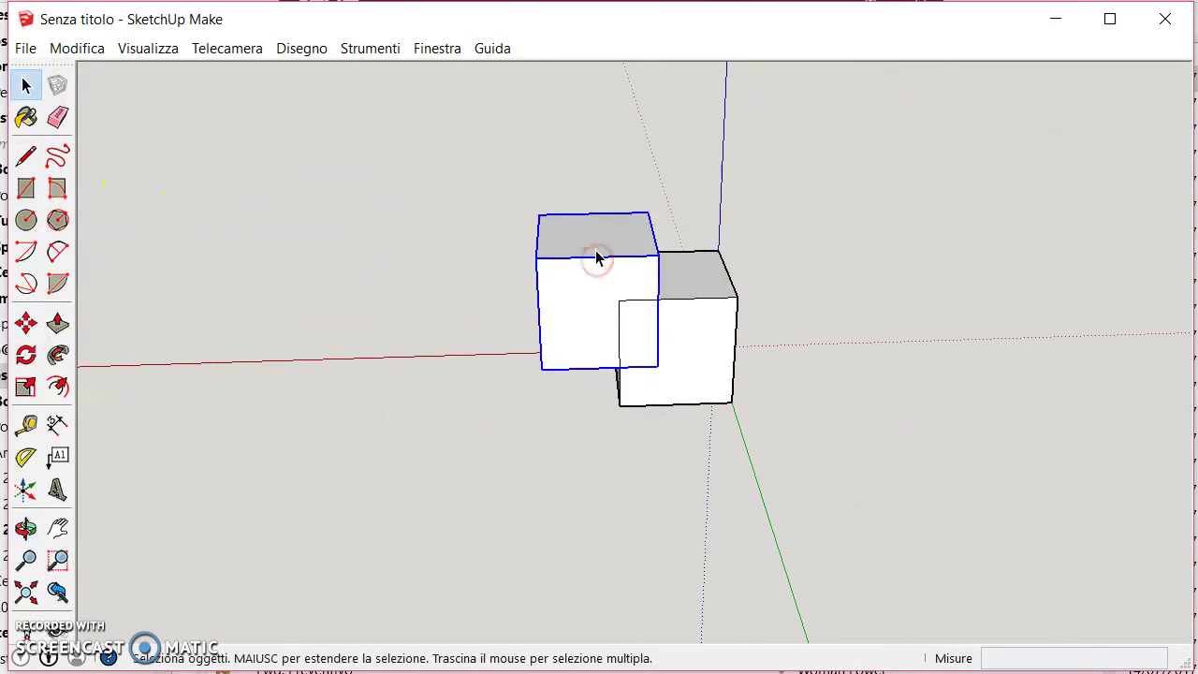
scroll(511, 333, up, 2)
scroll(682, 292, up, 2)
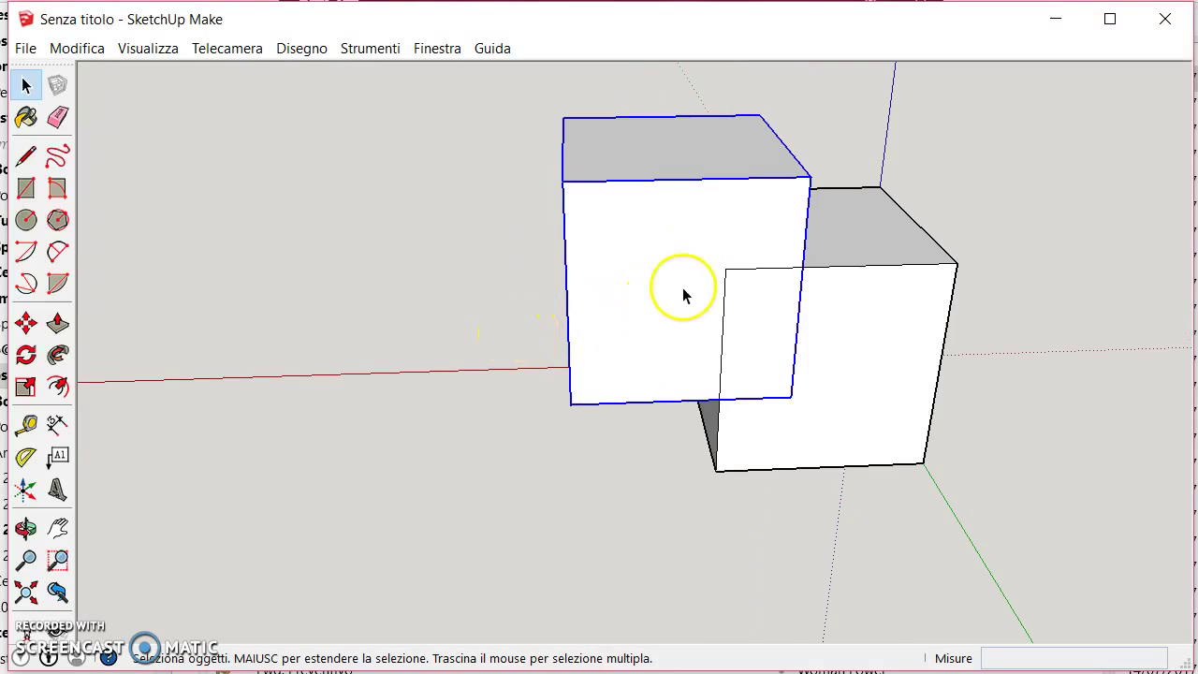
middle_drag(683, 292, 234, 328)
click(25, 327)
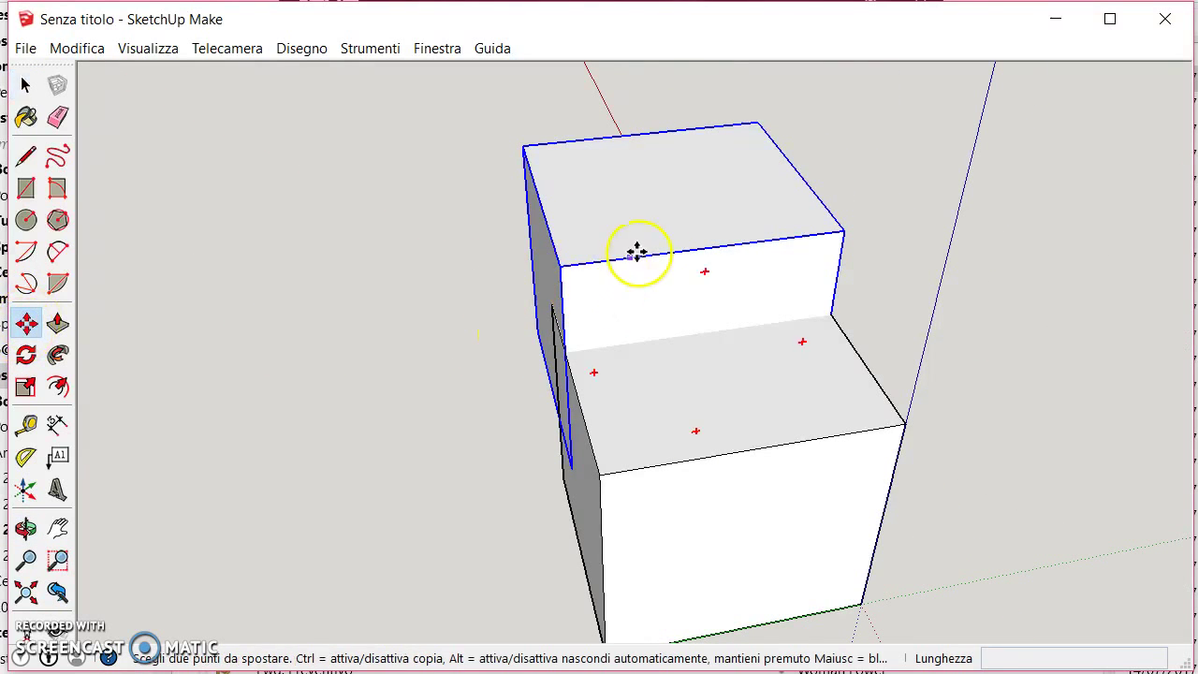
drag(705, 300, 470, 372)
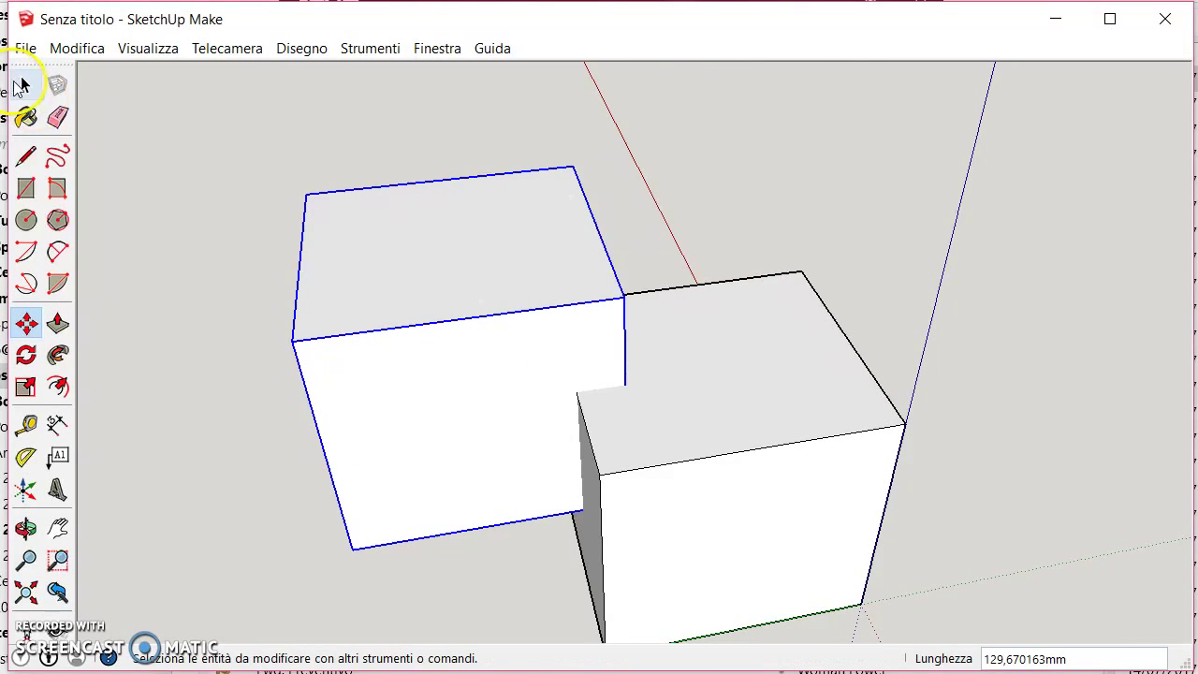
click(25, 85)
middle_drag(316, 270, 561, 262)
triple_click(772, 454)
click(25, 47)
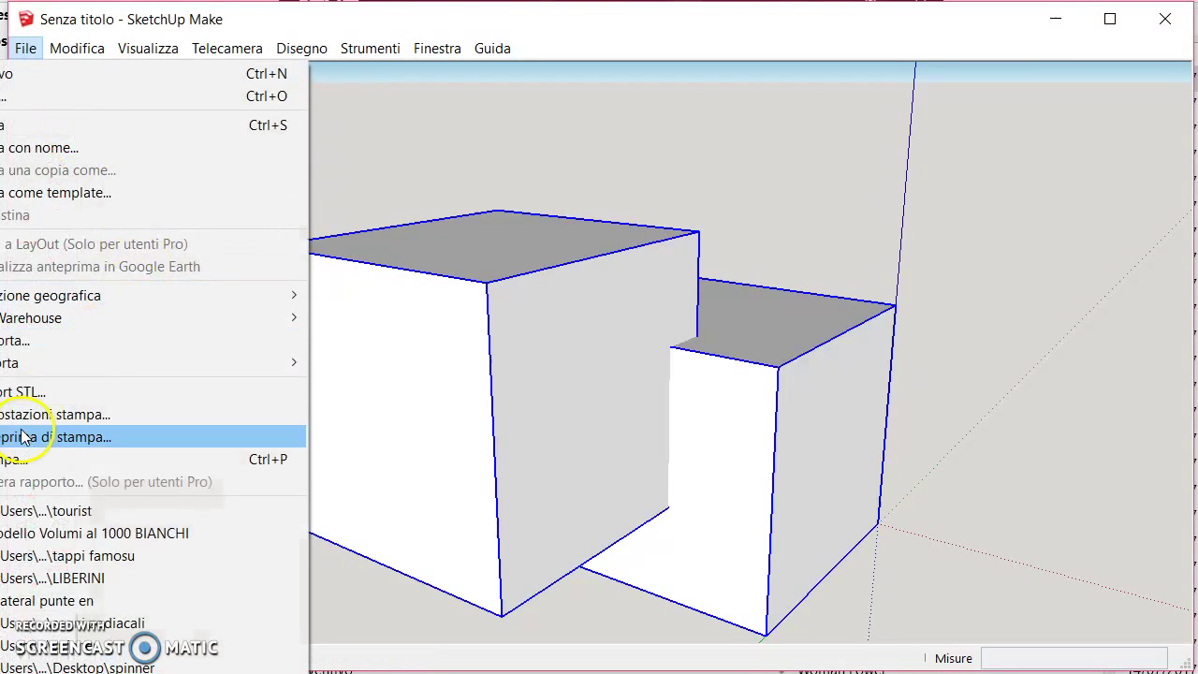
click(22, 392)
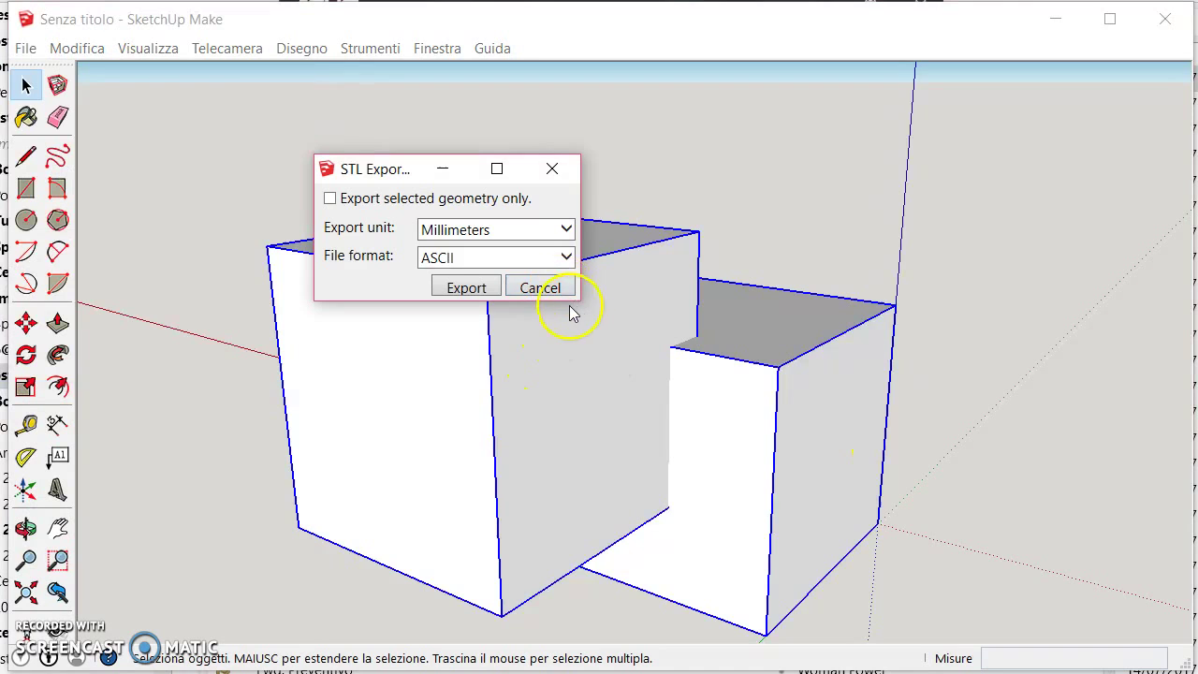
click(549, 290)
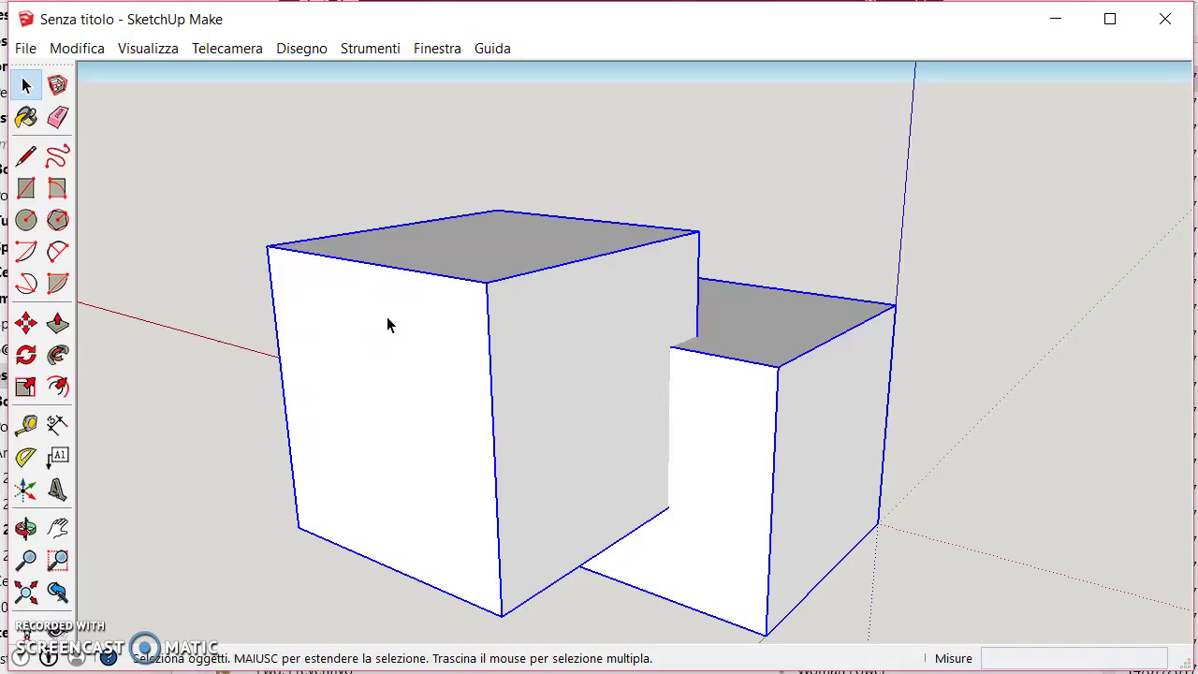
- Explode the two cube groups into plain geometry
mouse_move(829, 327)
middle_down()
mouse_move(637, 370)
mouse_move(740, 219)
mouse_move(521, 347)
middle_up()
right_click(520, 337)
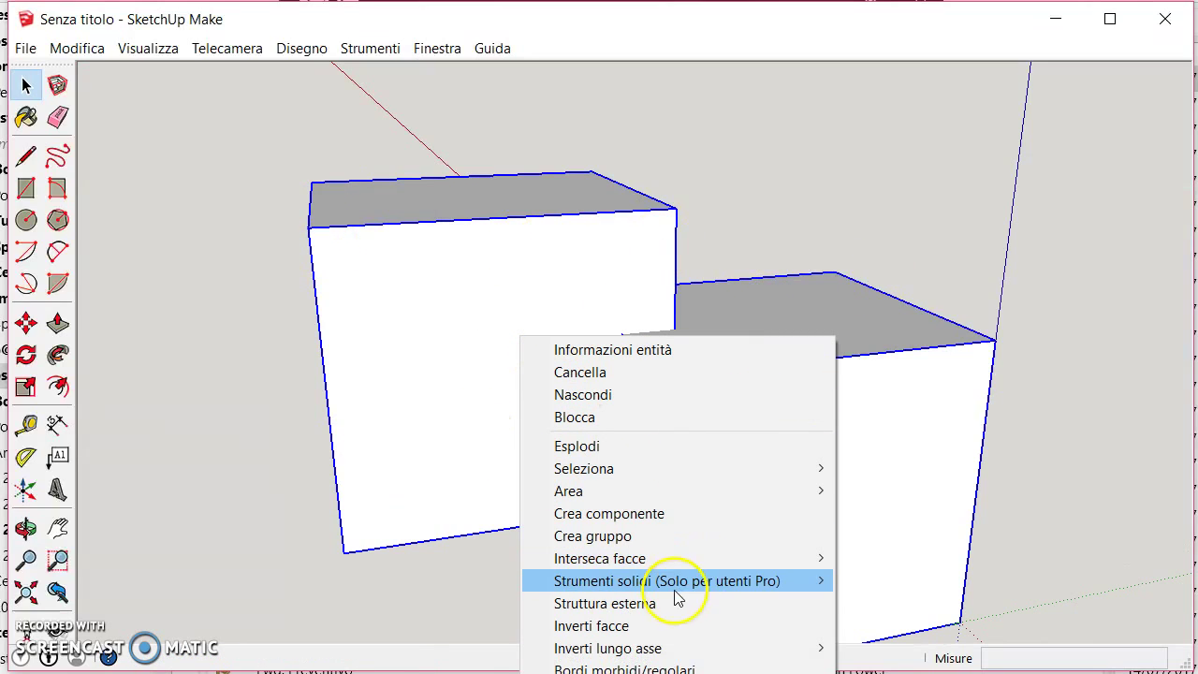
click(581, 446)
mouse_move(579, 453)
middle_down()
mouse_move(567, 419)
mouse_move(853, 294)
mouse_move(880, 259)
mouse_move(542, 346)
middle_up()
mouse_move(632, 298)
middle_down()
mouse_move(461, 438)
mouse_move(730, 386)
middle_up()
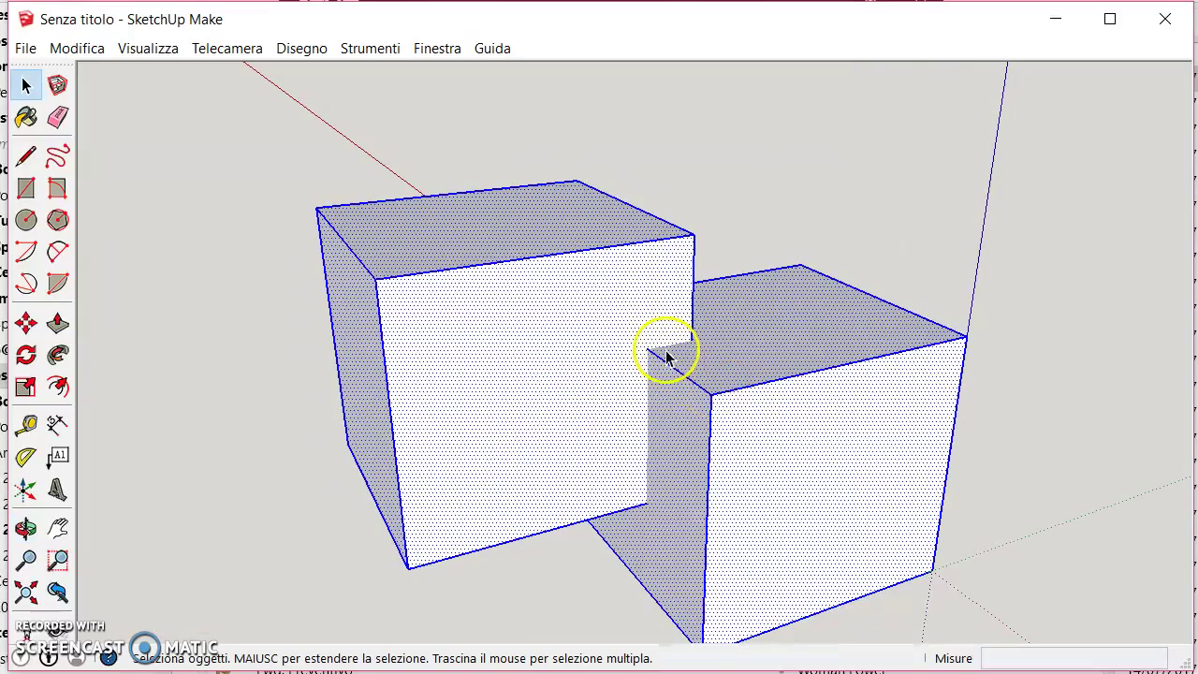
mouse_move(727, 339)
middle_down()
mouse_move(614, 375)
mouse_move(642, 401)
middle_up()
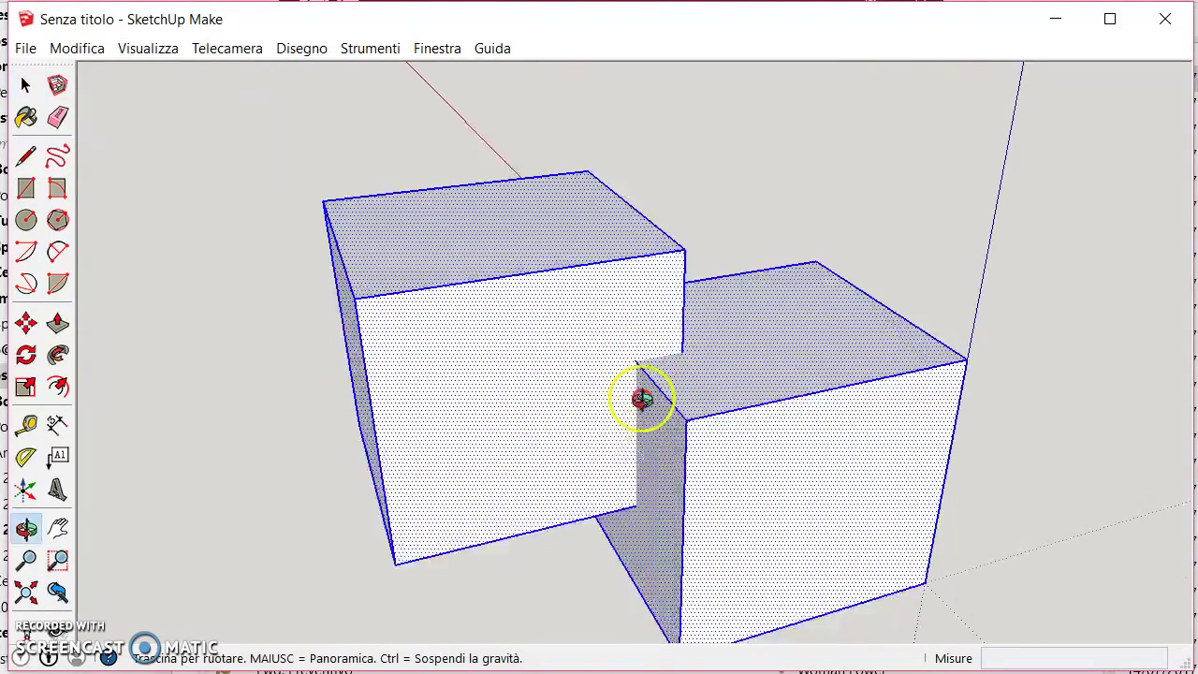
- Select everything and apply Interseca facce > Con la selezione to the boxes
scroll(655, 368, up, 5)
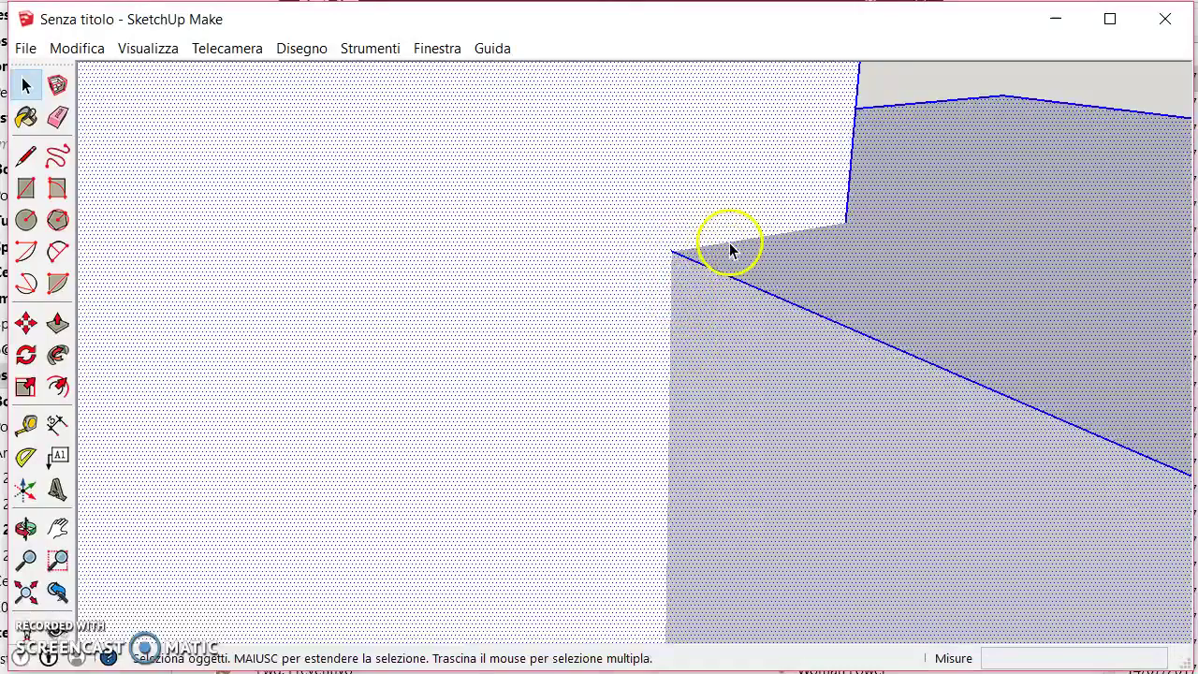
scroll(730, 248, down, 5)
middle_drag(740, 275, 753, 379)
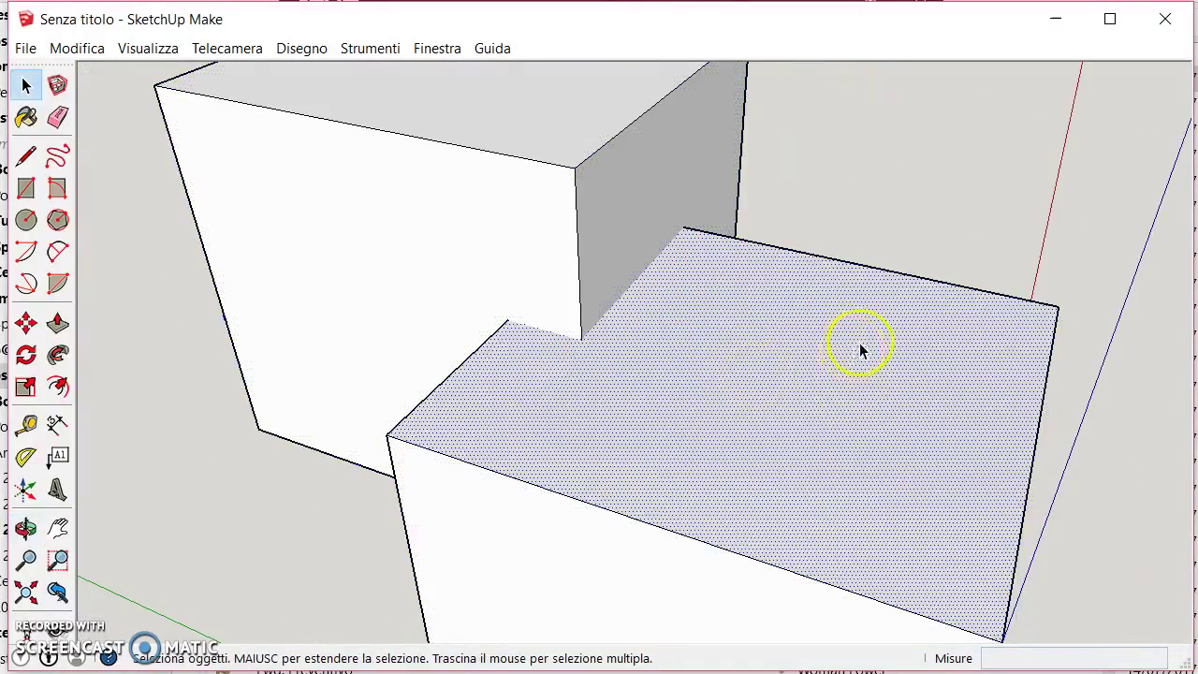
middle_drag(861, 349, 475, 373)
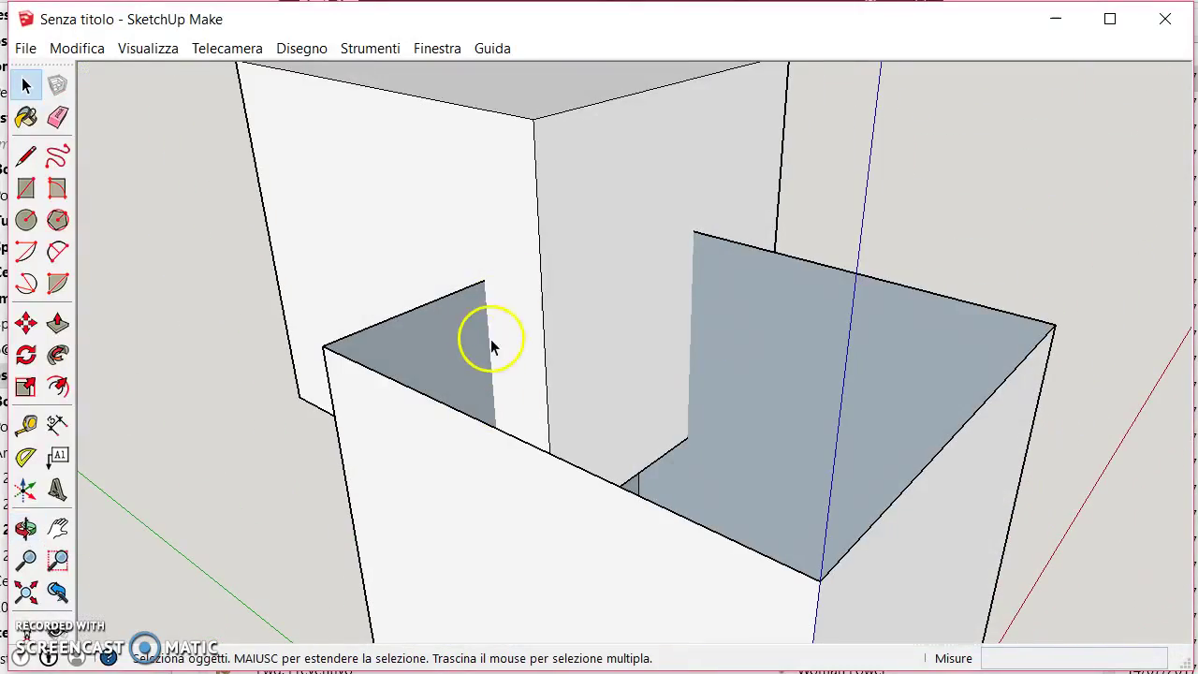
scroll(543, 358, down, 3)
middle_drag(548, 356, 727, 320)
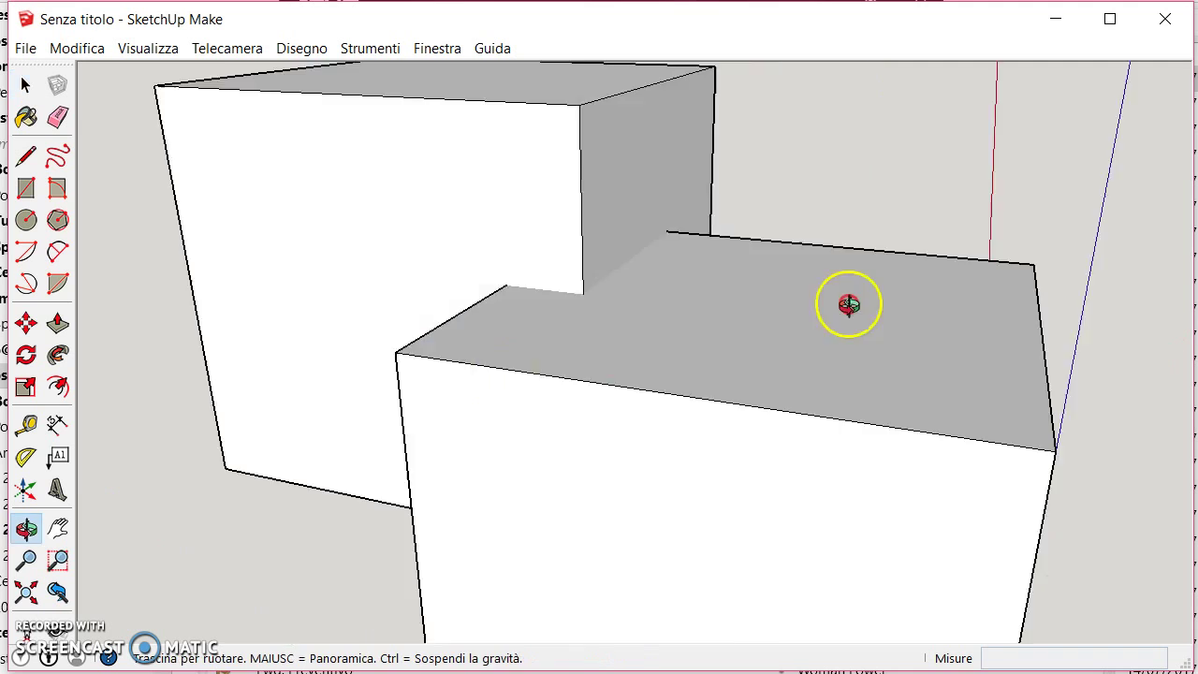
scroll(520, 166, down, 3)
key(ctrl+a)
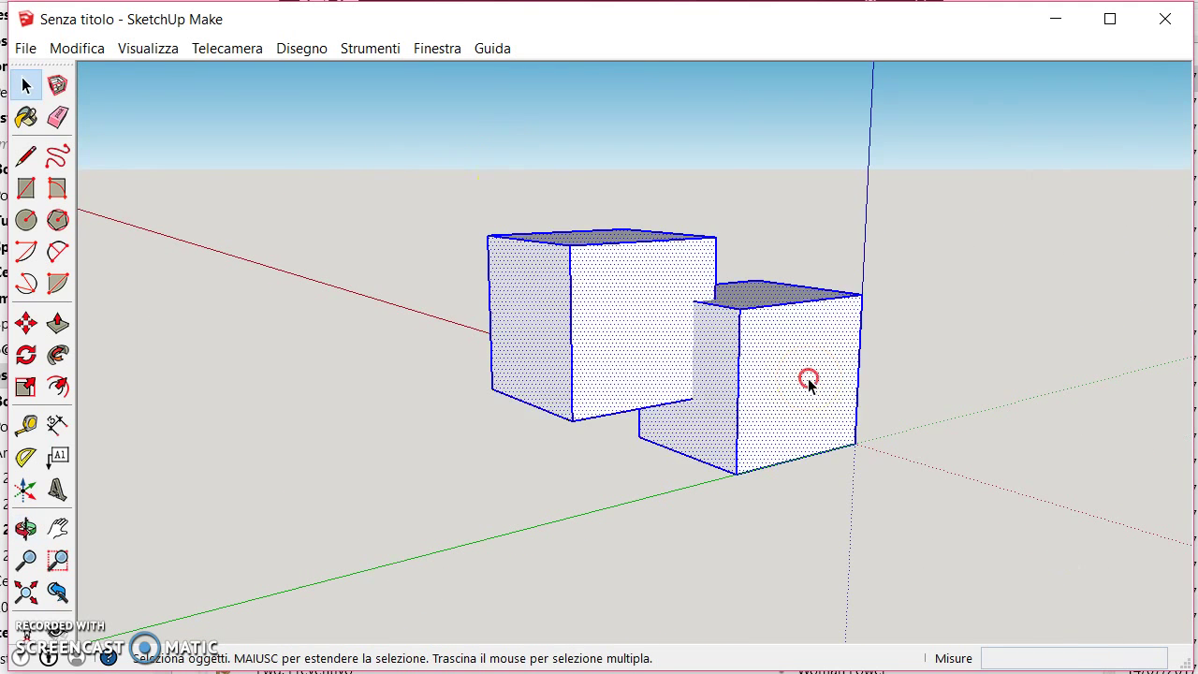
right_click(807, 378)
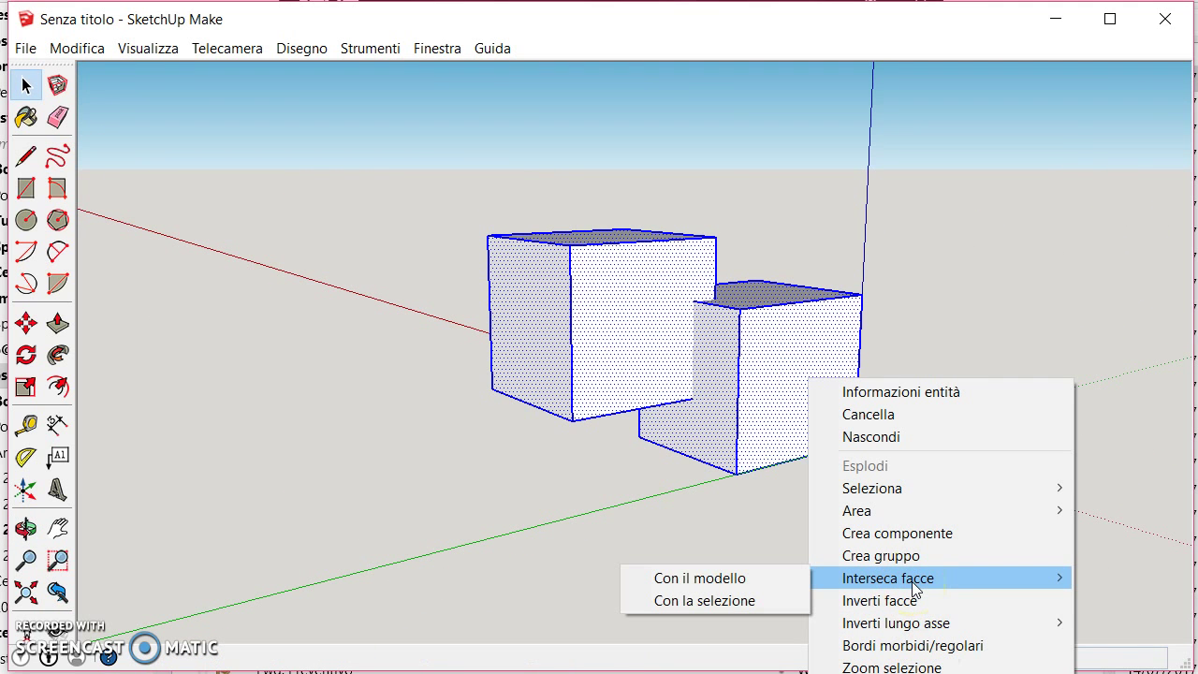
click(716, 601)
- Delete the smaller box's top faces to expose its interior
scroll(700, 307, up, 2)
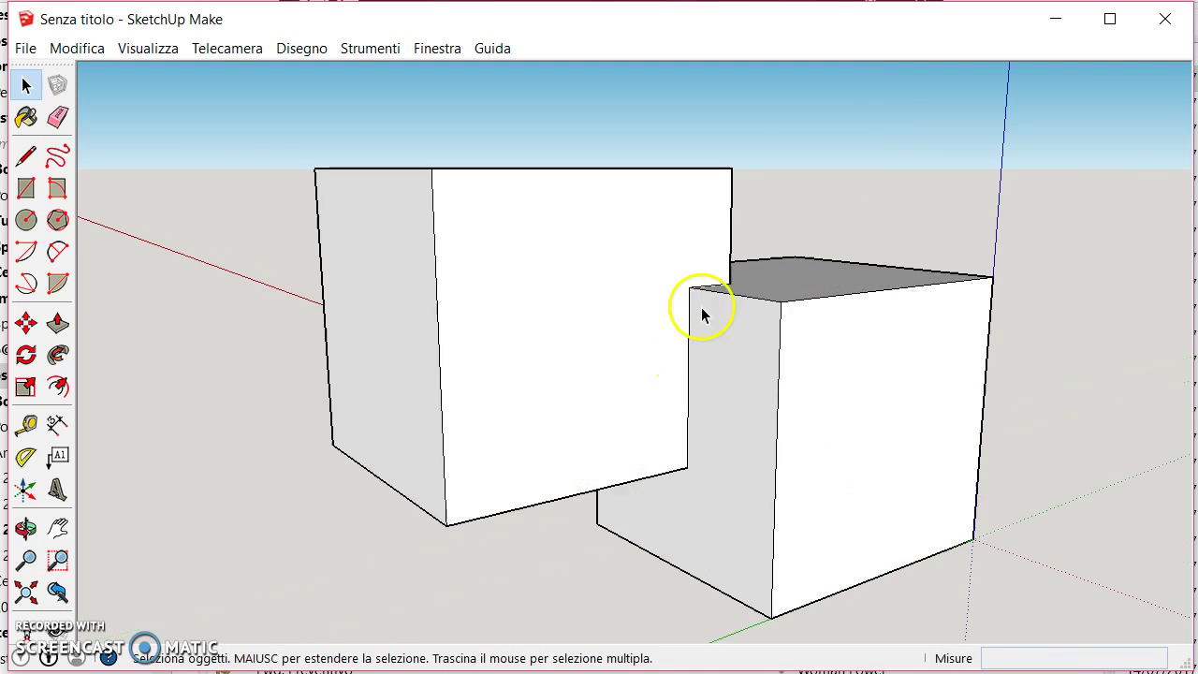
scroll(701, 307, up, 2)
middle_drag(733, 304, 253, 440)
mouse_move(476, 330)
middle_down()
mouse_move(1002, 294)
mouse_move(705, 390)
mouse_move(556, 379)
mouse_move(815, 307)
mouse_move(538, 376)
middle_up()
middle_drag(497, 312, 930, 278)
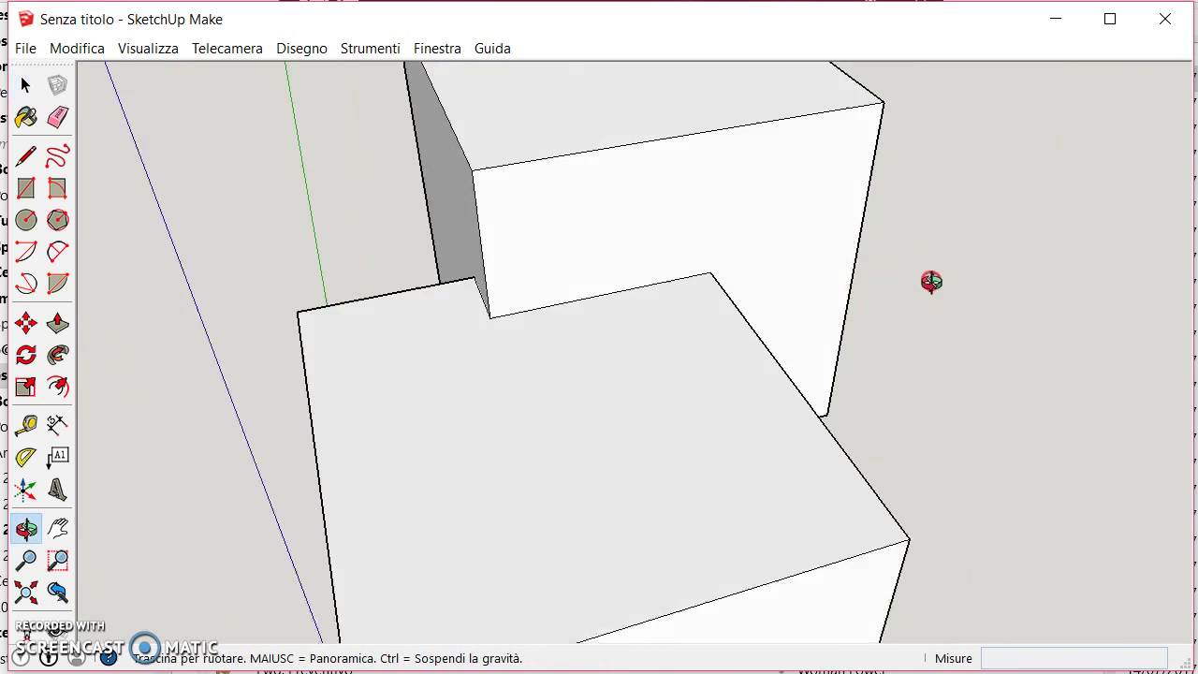
mouse_move(382, 334)
middle_down()
mouse_move(981, 292)
mouse_move(598, 318)
mouse_move(1128, 496)
mouse_move(743, 297)
mouse_move(592, 311)
mouse_move(646, 296)
mouse_move(622, 291)
middle_up()
click(646, 295)
key(Delete)
scroll(653, 301, up, 4)
scroll(654, 302, up, 2)
scroll(632, 308, down, 3)
scroll(643, 295, down, 3)
click(643, 295)
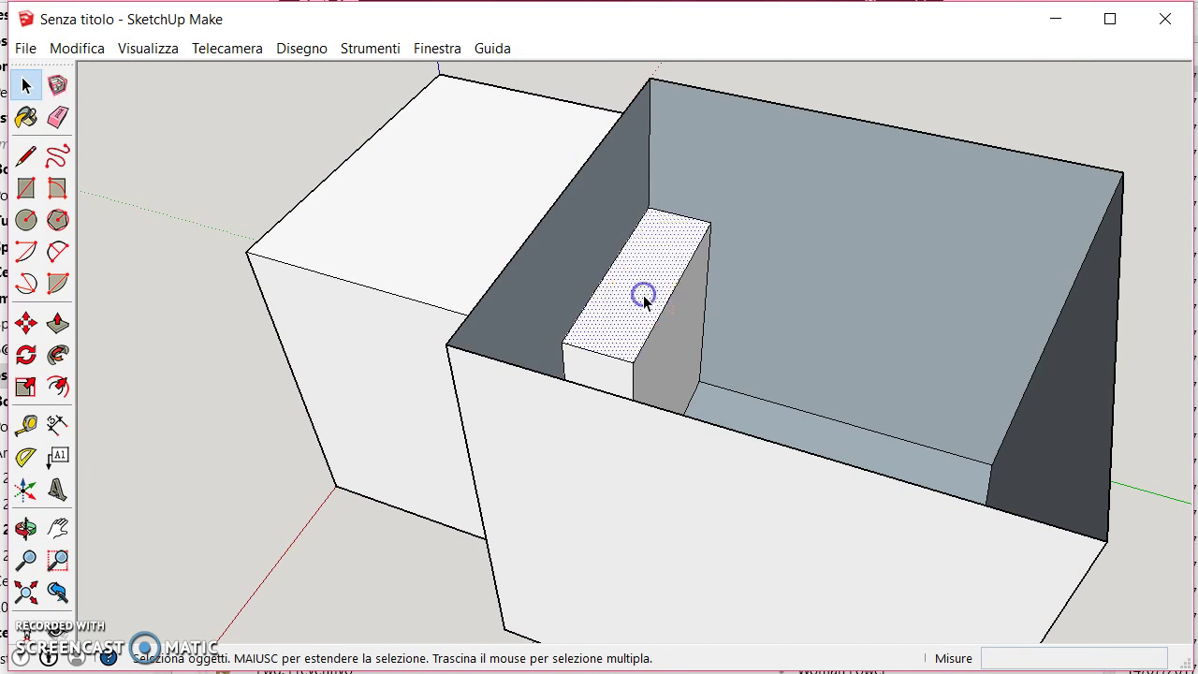
key(Delete)
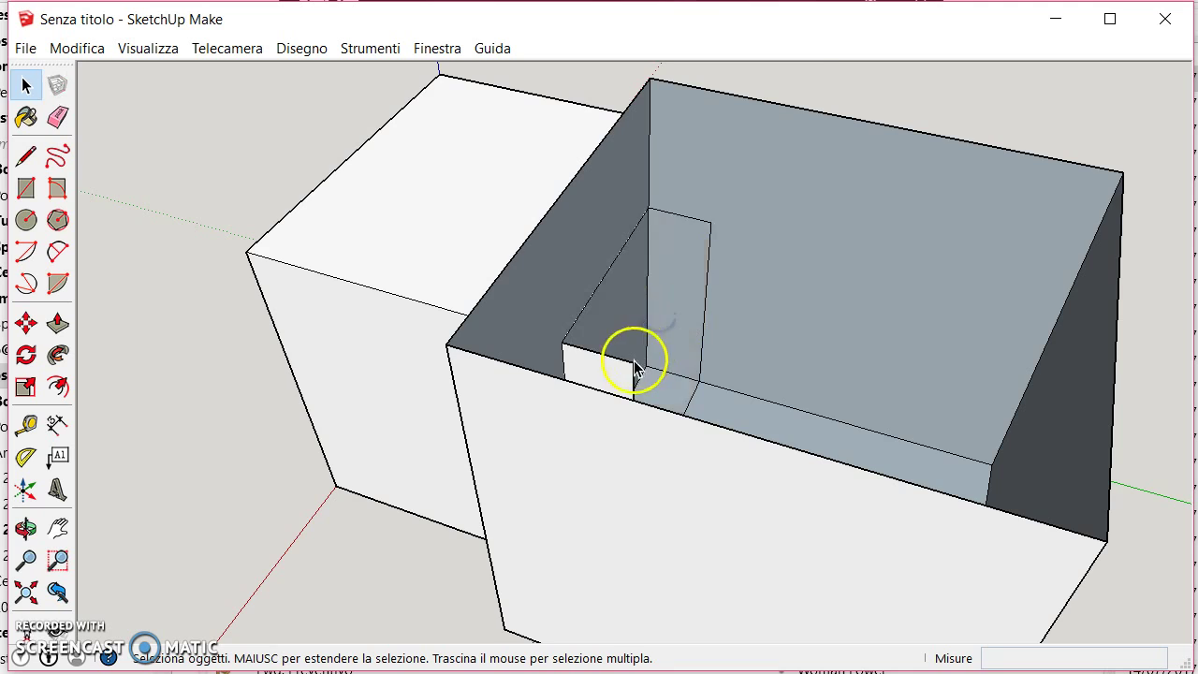
- Delete the small inner wall edge, the leftover floor edge and the left inner wall face
scroll(630, 356, up, 3)
key(Delete)
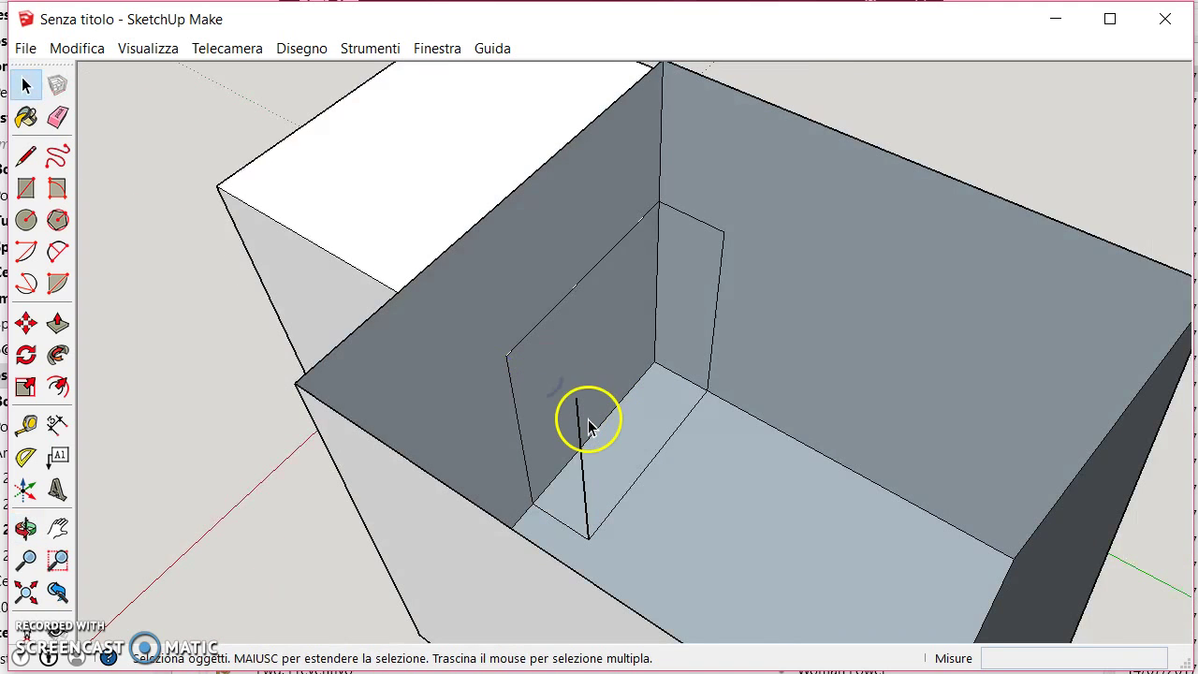
click(580, 534)
key(Delete)
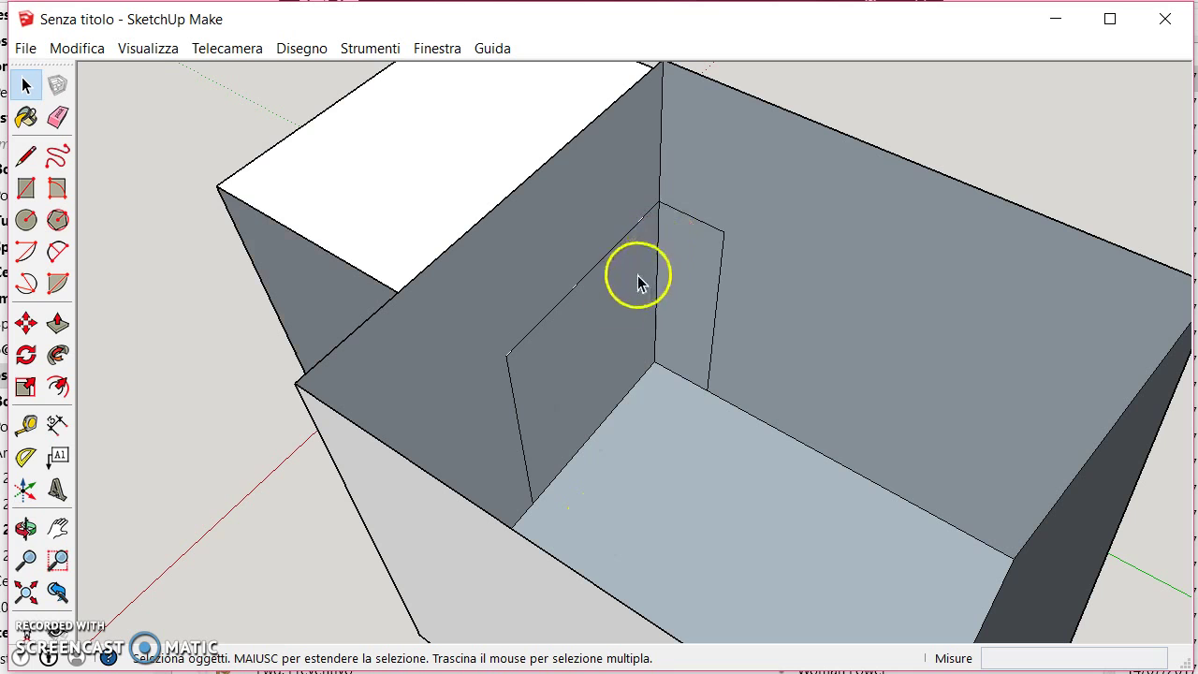
click(641, 277)
key(Delete)
key(Delete)
- Orbit around the inner corner to a low frontal view of the opened box
middle_drag(688, 271, 669, 292)
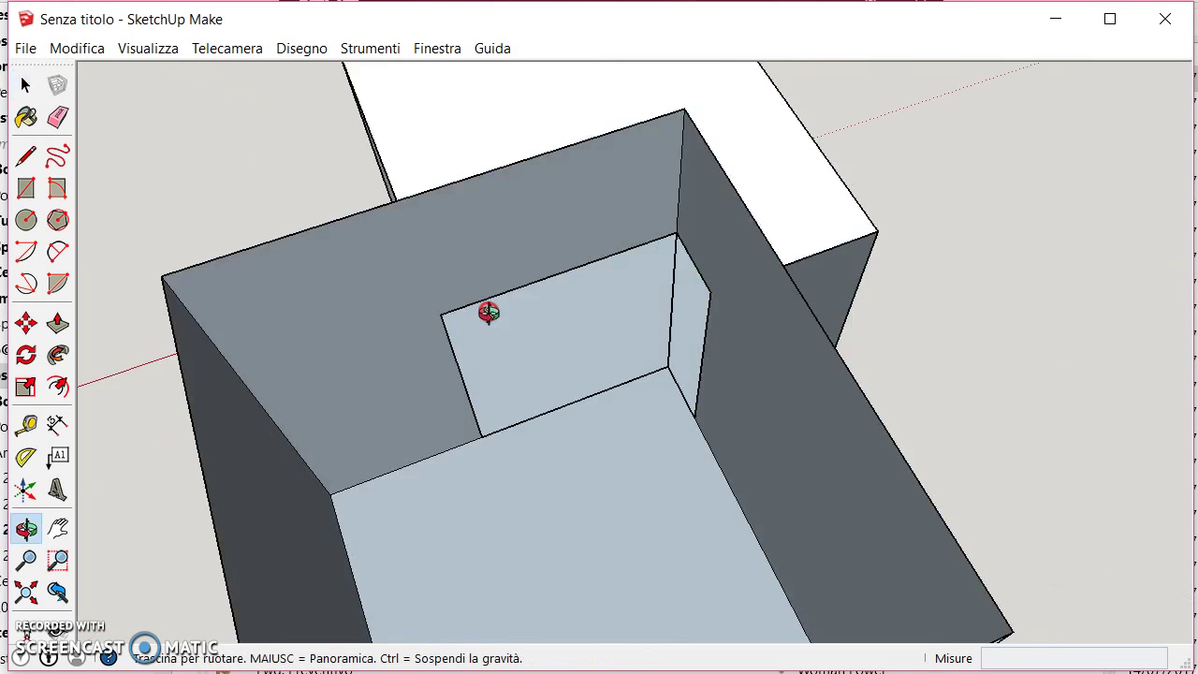
scroll(640, 258, up, 5)
middle_drag(566, 281, 1070, 396)
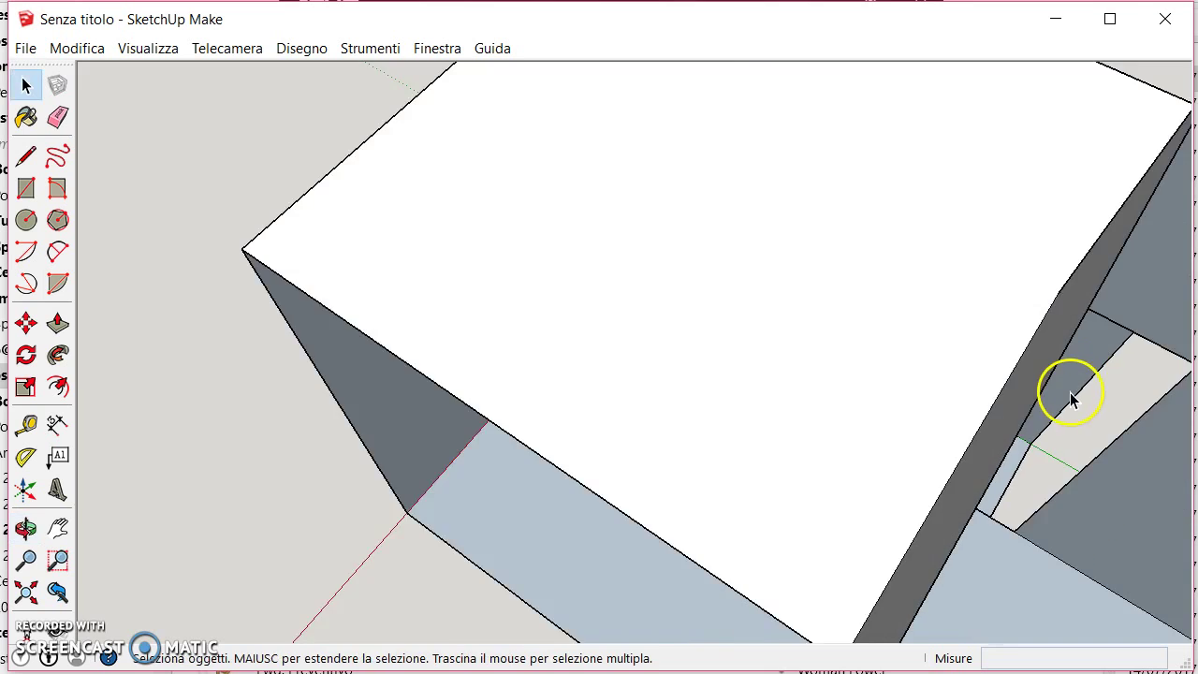
scroll(927, 369, down, 10)
click(25, 154)
scroll(783, 350, up, 3)
mouse_move(783, 350)
middle_down()
mouse_move(727, 446)
mouse_move(826, 464)
middle_up()
- Draw two edges between the box corners to rebuild the missing side face
click(810, 470)
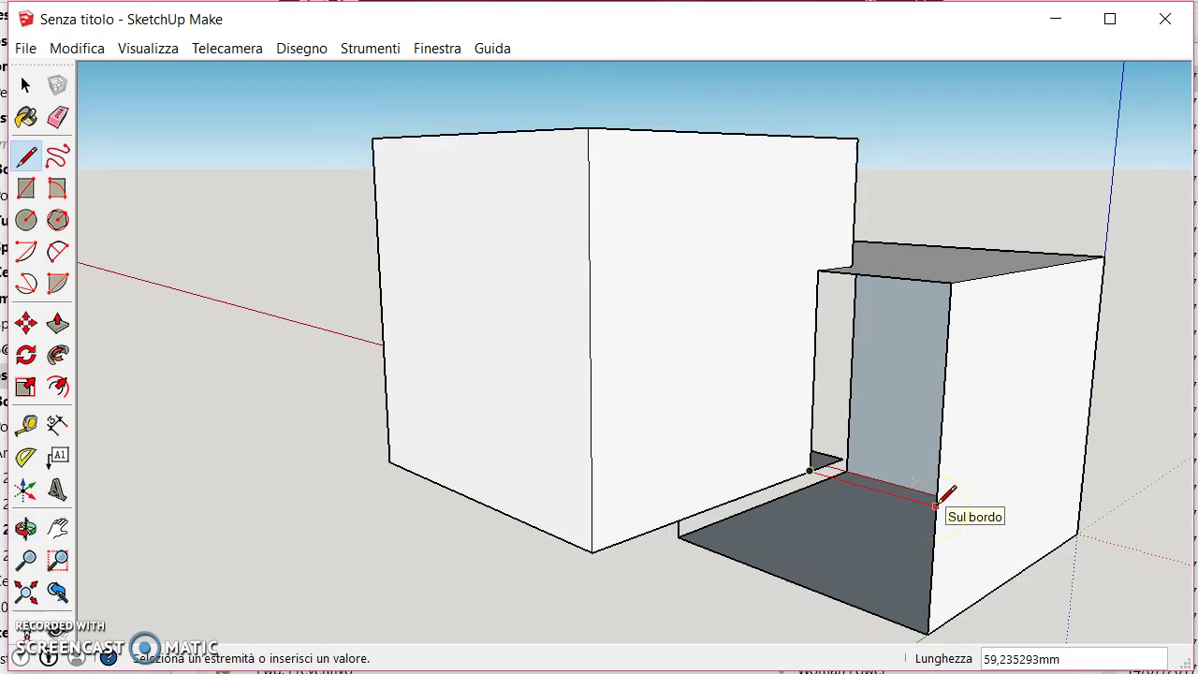
click(936, 505)
middle_drag(924, 546, 1011, 432)
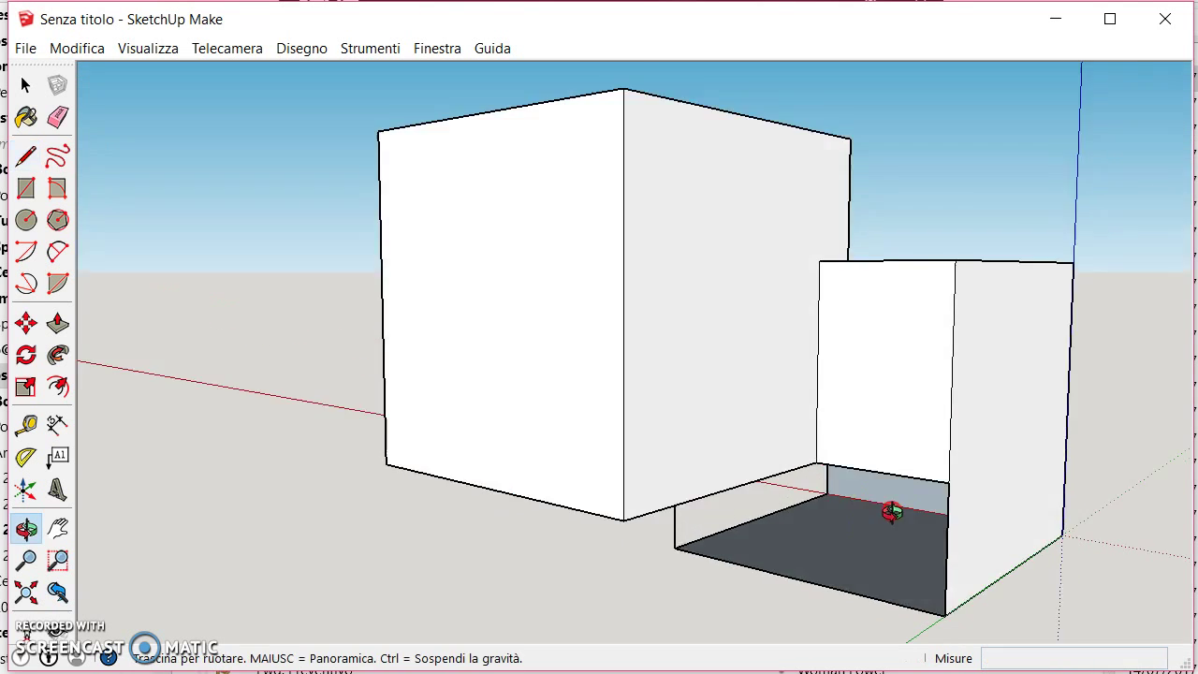
click(961, 452)
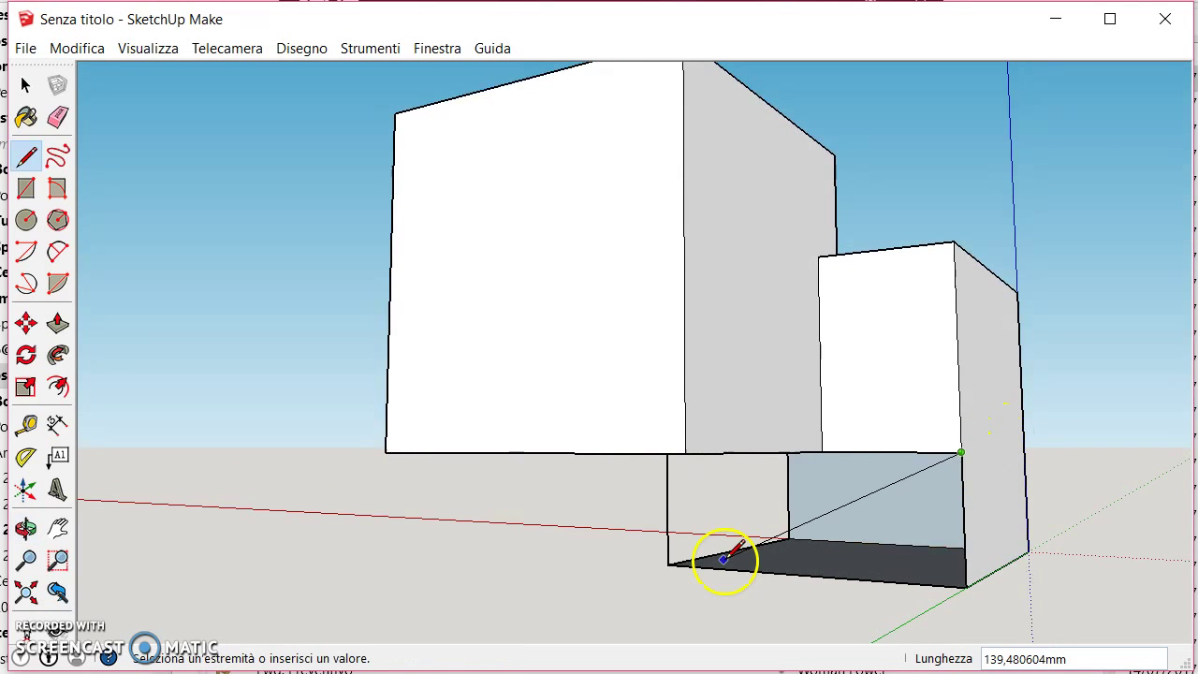
click(674, 560)
- Add a line to the lower box's top edge and delete the unneeded diagonal edge
middle_drag(619, 526, 952, 422)
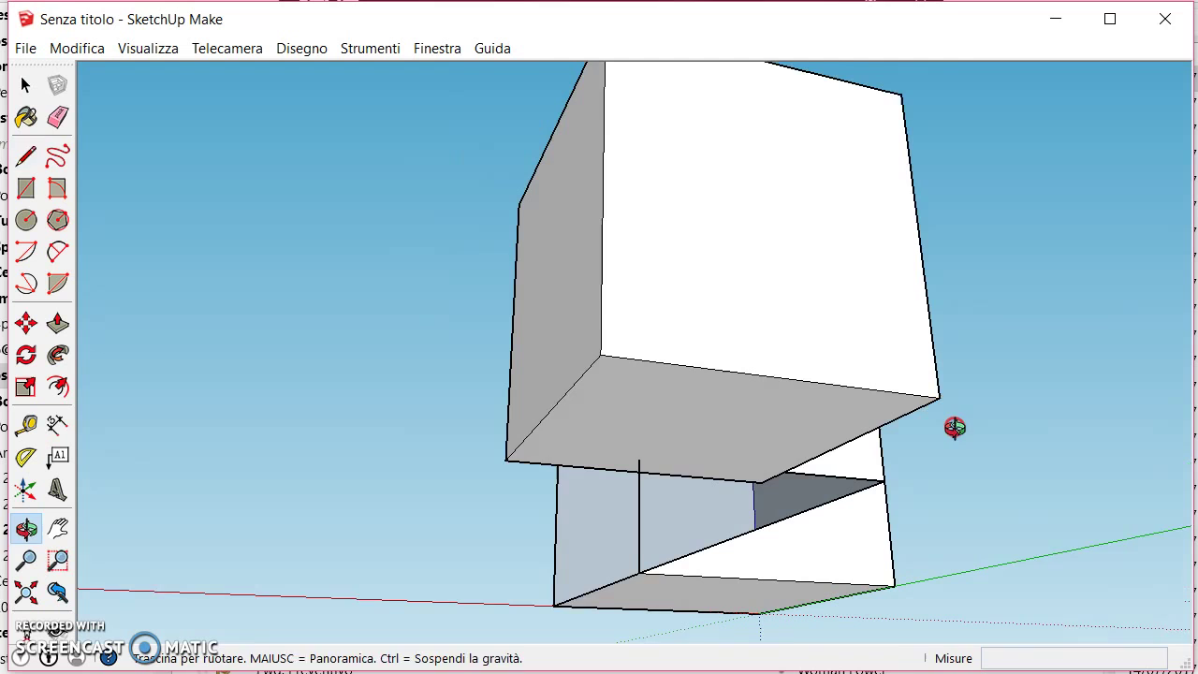
click(639, 458)
middle_drag(789, 458, 698, 477)
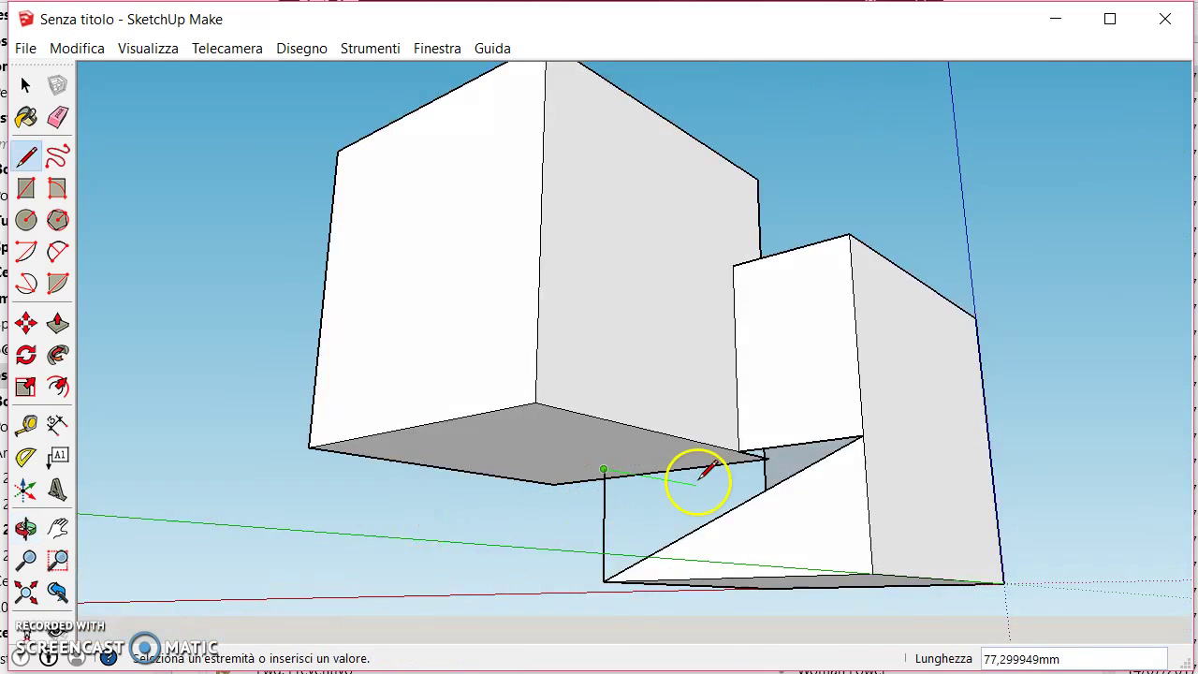
click(738, 450)
click(25, 85)
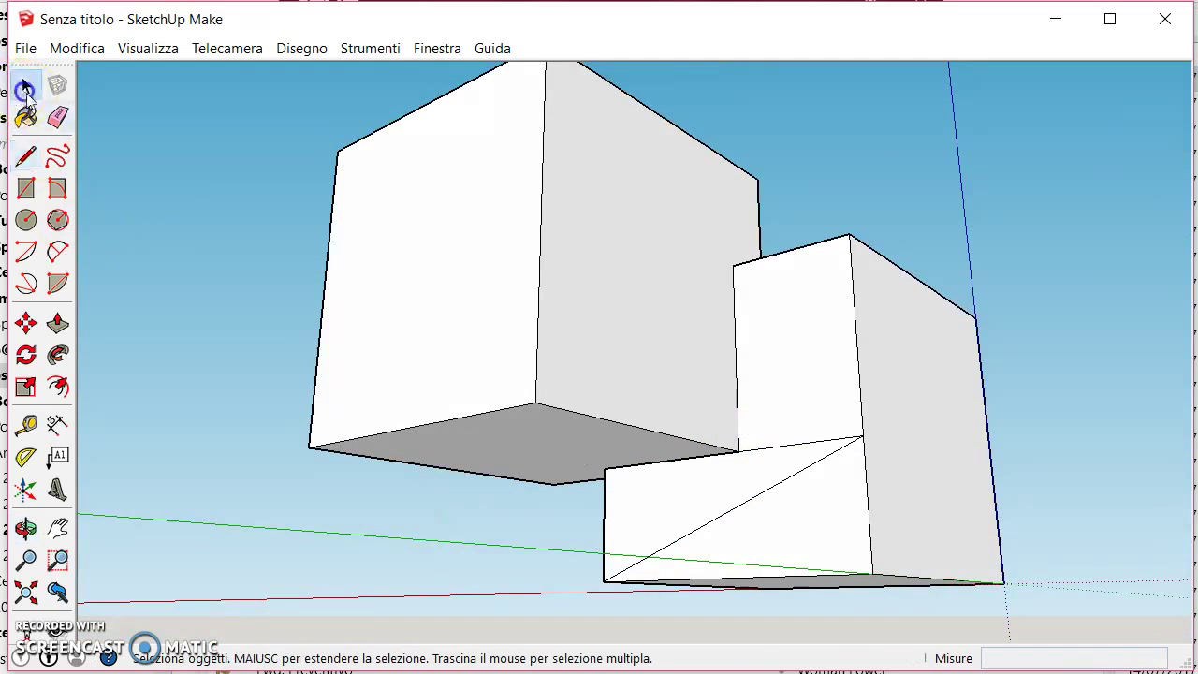
key(Delete)
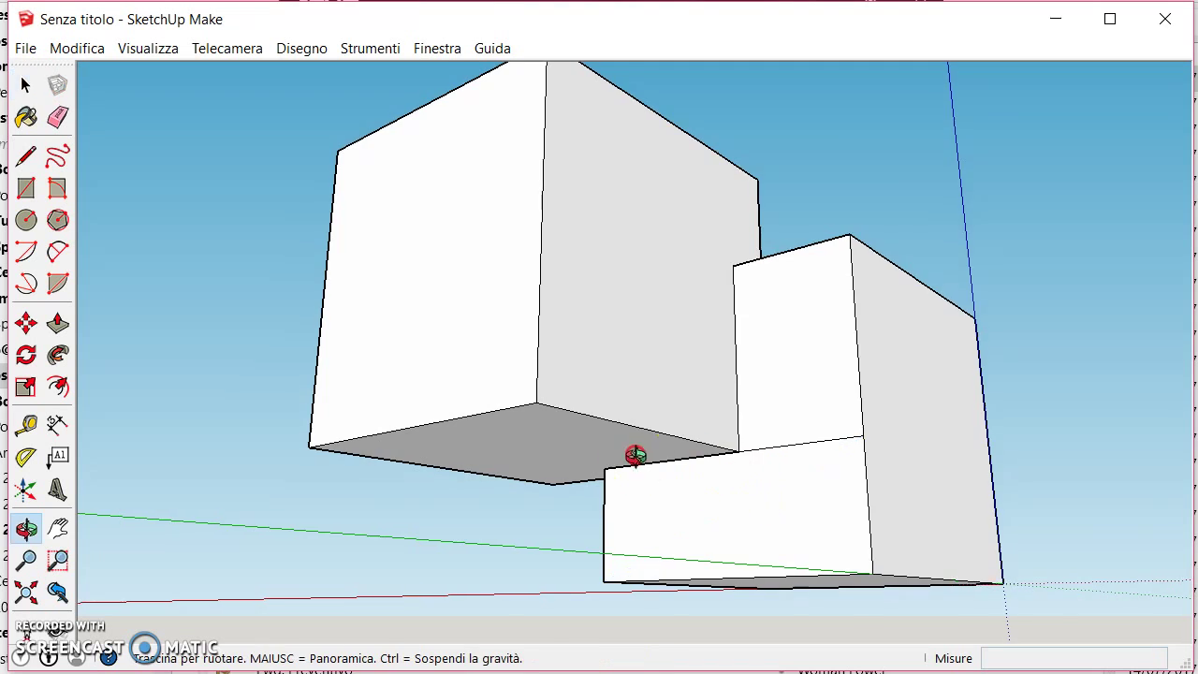
middle_drag(633, 455, 797, 463)
click(797, 458)
- Draw a line across the notch to close the top opening
mouse_move(821, 339)
middle_down()
mouse_move(703, 415)
mouse_move(756, 147)
mouse_move(717, 316)
mouse_move(631, 307)
mouse_move(992, 489)
middle_up()
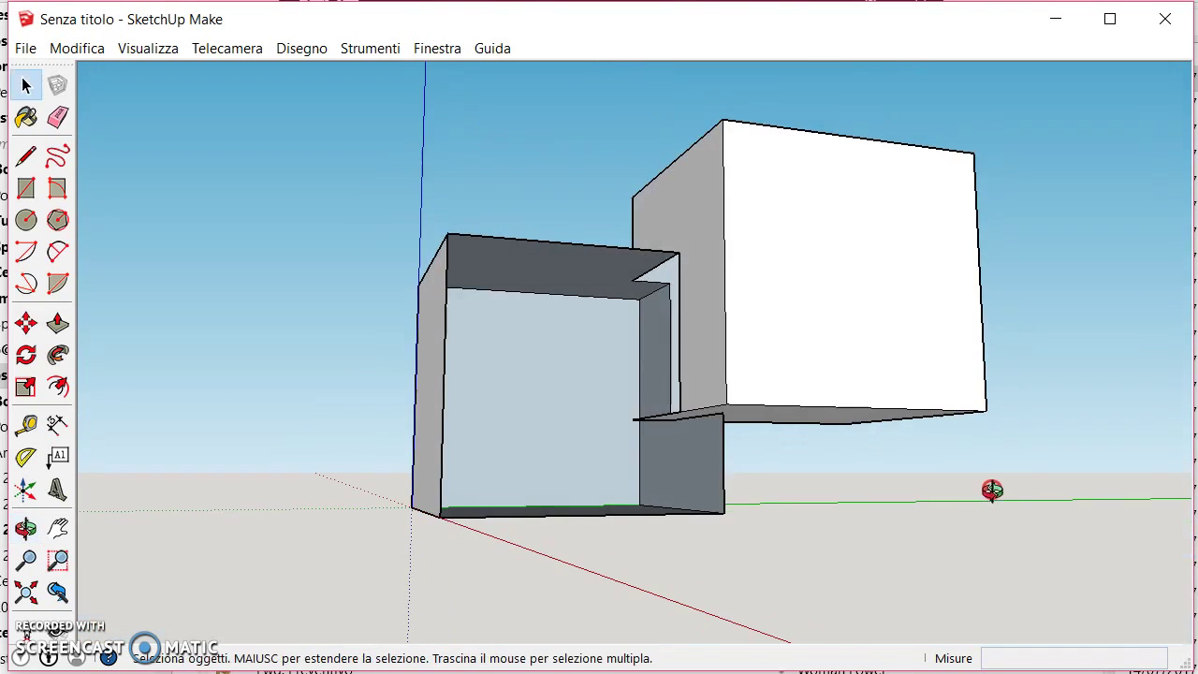
mouse_move(589, 439)
middle_down()
mouse_move(709, 500)
mouse_move(543, 265)
middle_up()
click(25, 157)
click(712, 377)
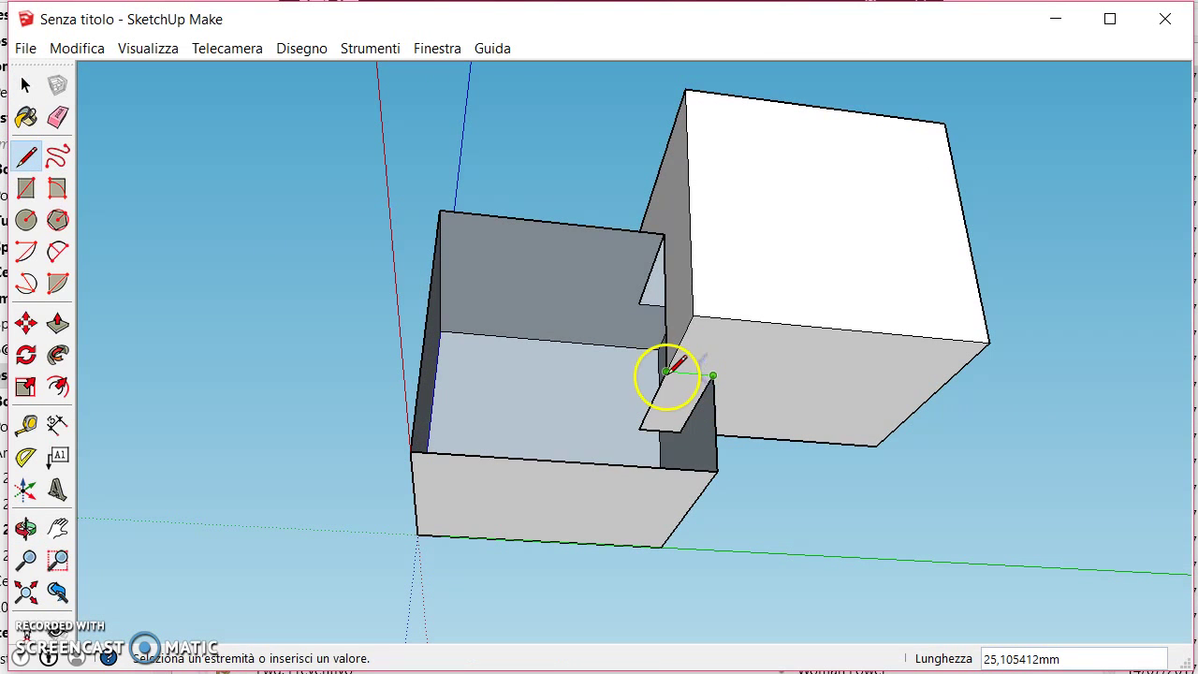
click(666, 375)
click(25, 85)
- Draw a diagonal across the left box's open front to seal it
mouse_move(506, 580)
middle_down()
mouse_move(758, 439)
mouse_move(568, 489)
mouse_move(455, 262)
mouse_move(746, 275)
mouse_move(601, 285)
middle_up()
click(25, 157)
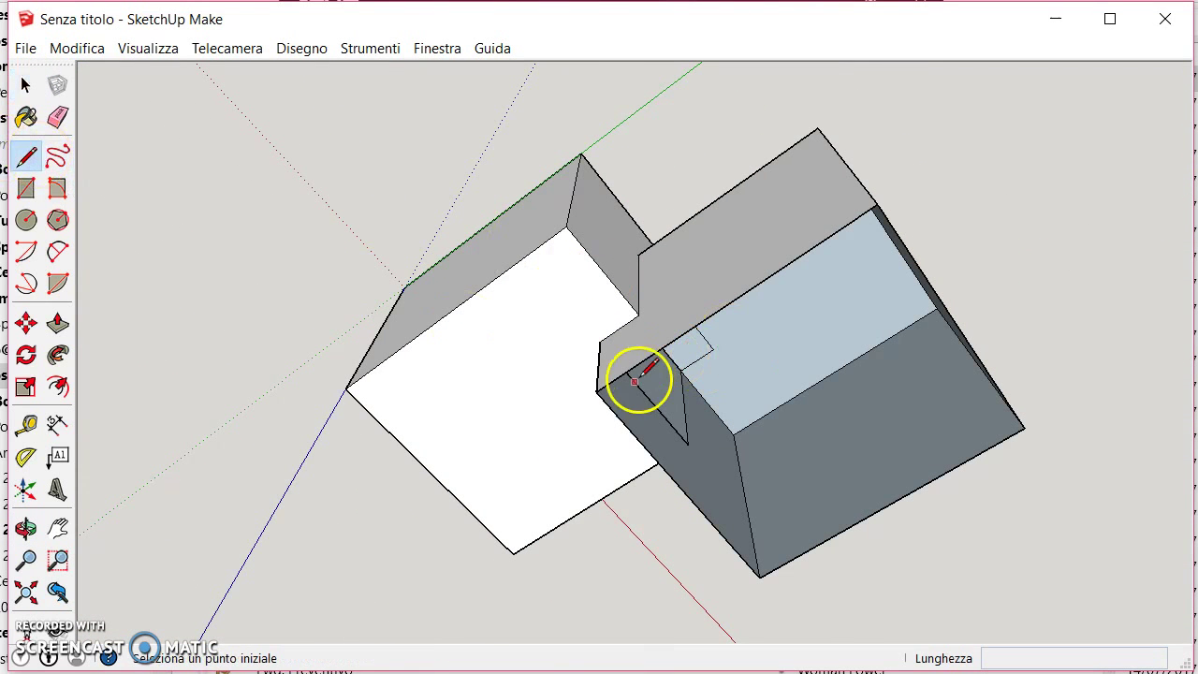
click(596, 391)
mouse_move(864, 422)
middle_down()
mouse_move(677, 214)
mouse_move(335, 242)
mouse_move(283, 494)
mouse_move(542, 374)
mouse_move(690, 206)
mouse_move(589, 545)
mouse_move(796, 402)
mouse_move(655, 262)
mouse_move(534, 331)
middle_up()
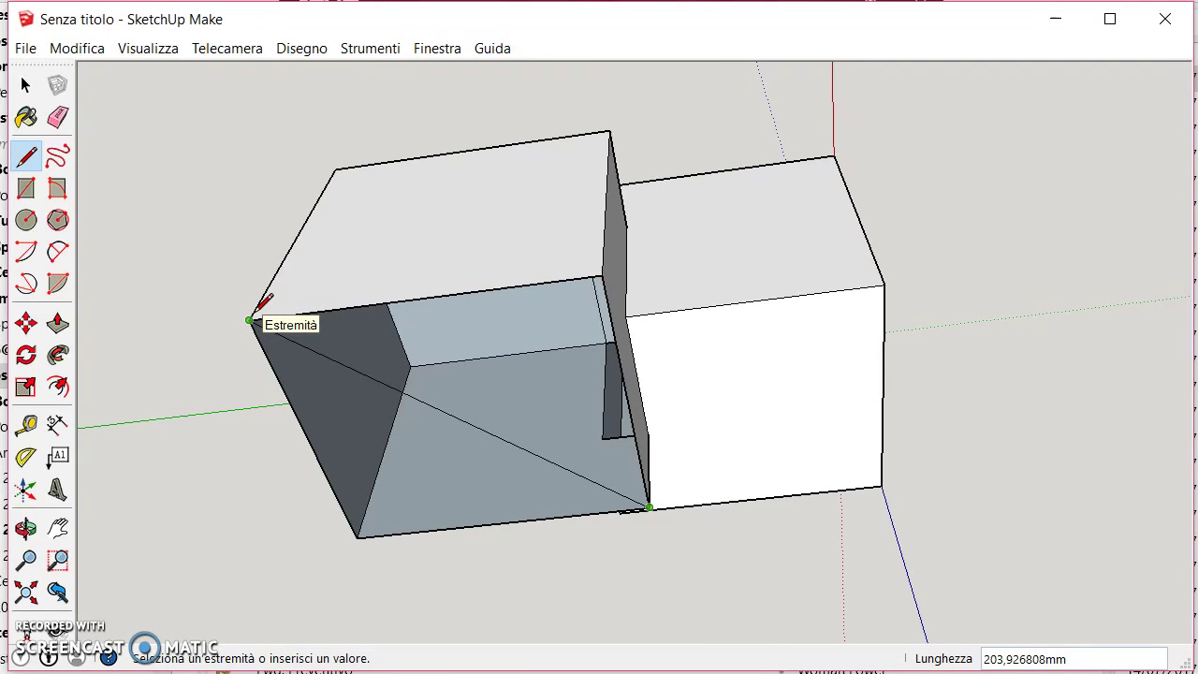
click(606, 277)
mouse_move(638, 279)
middle_down()
mouse_move(308, 521)
mouse_move(500, 497)
mouse_move(364, 436)
mouse_move(376, 241)
middle_up()
click(26, 85)
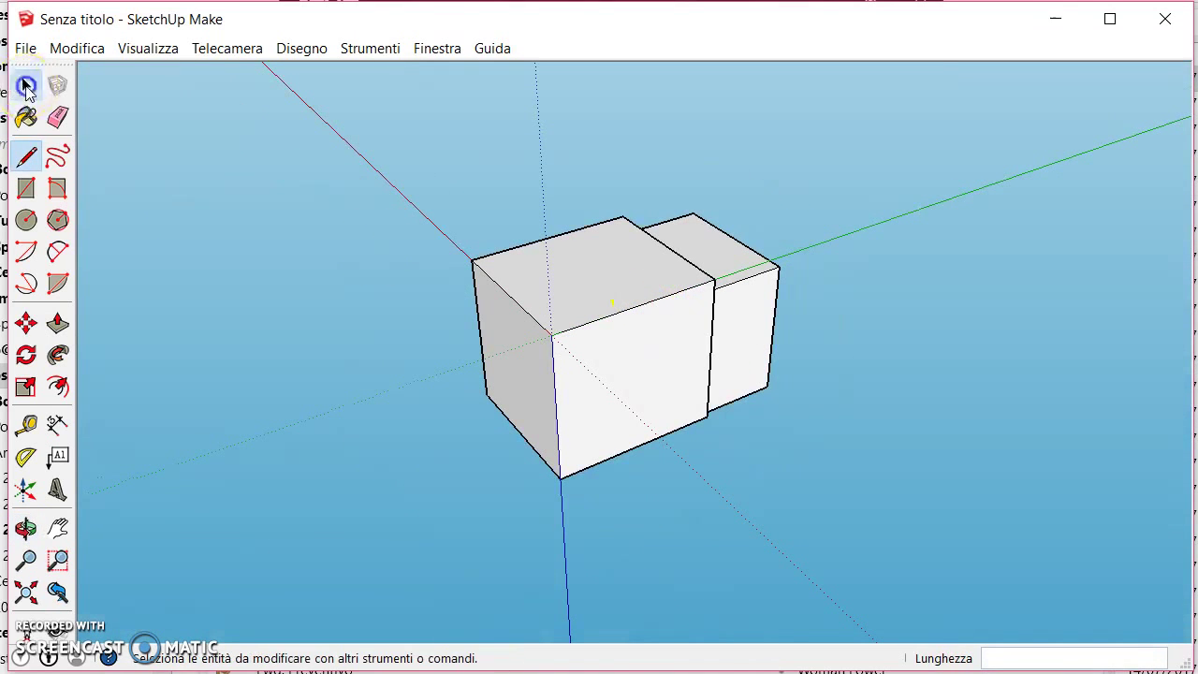
mouse_move(495, 240)
middle_down()
mouse_move(490, 217)
mouse_move(676, 361)
middle_up()
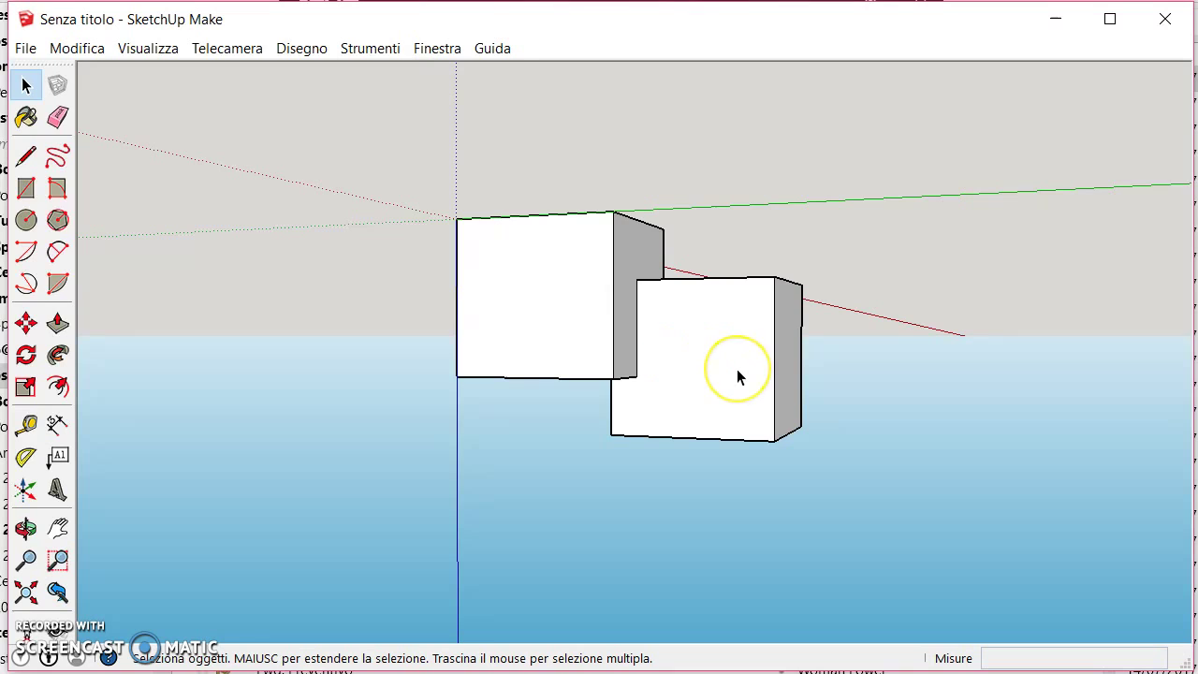
click(801, 381)
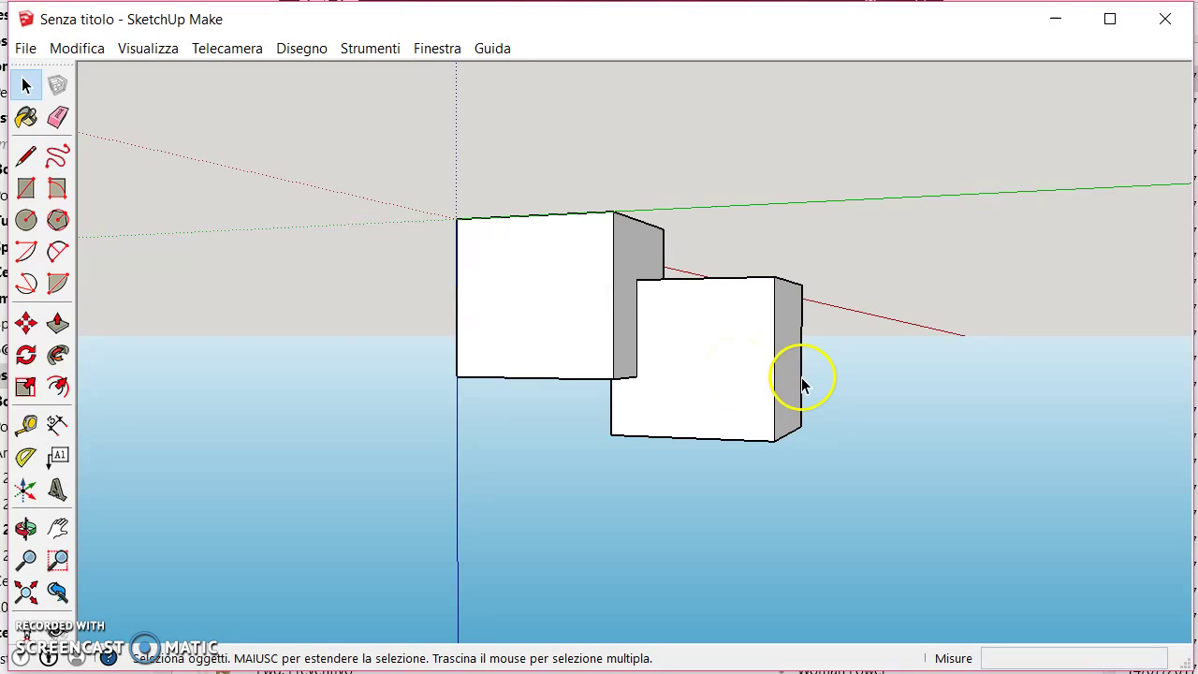
click(770, 379)
middle_drag(147, 324, 761, 400)
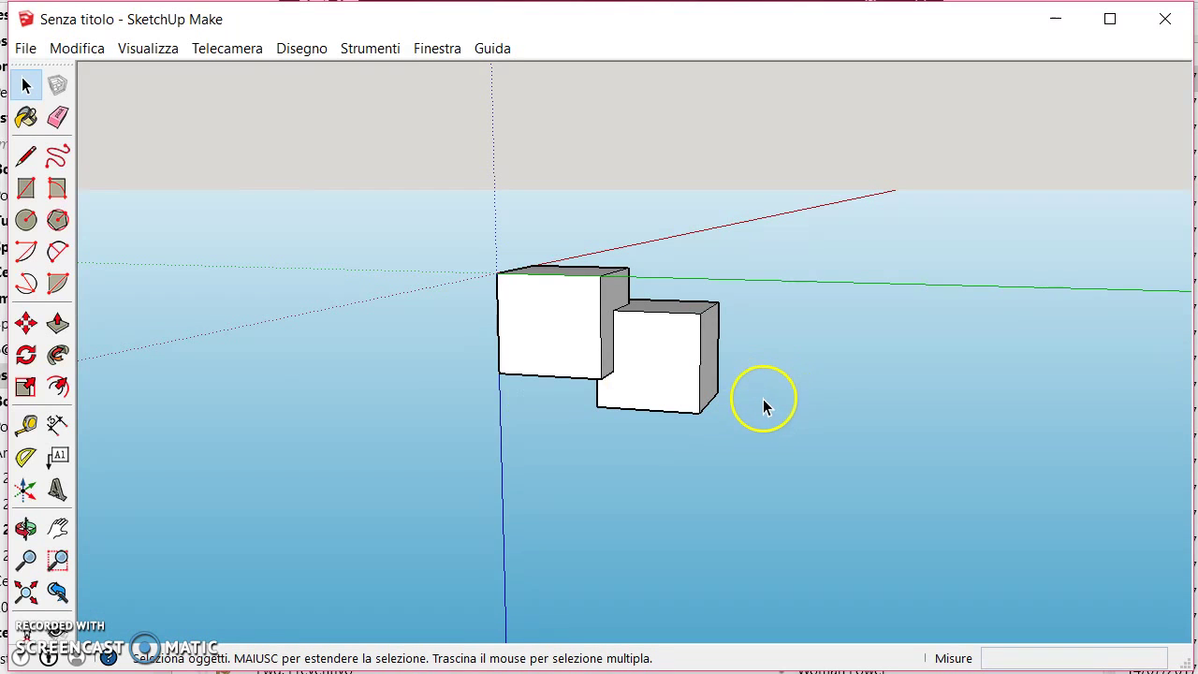